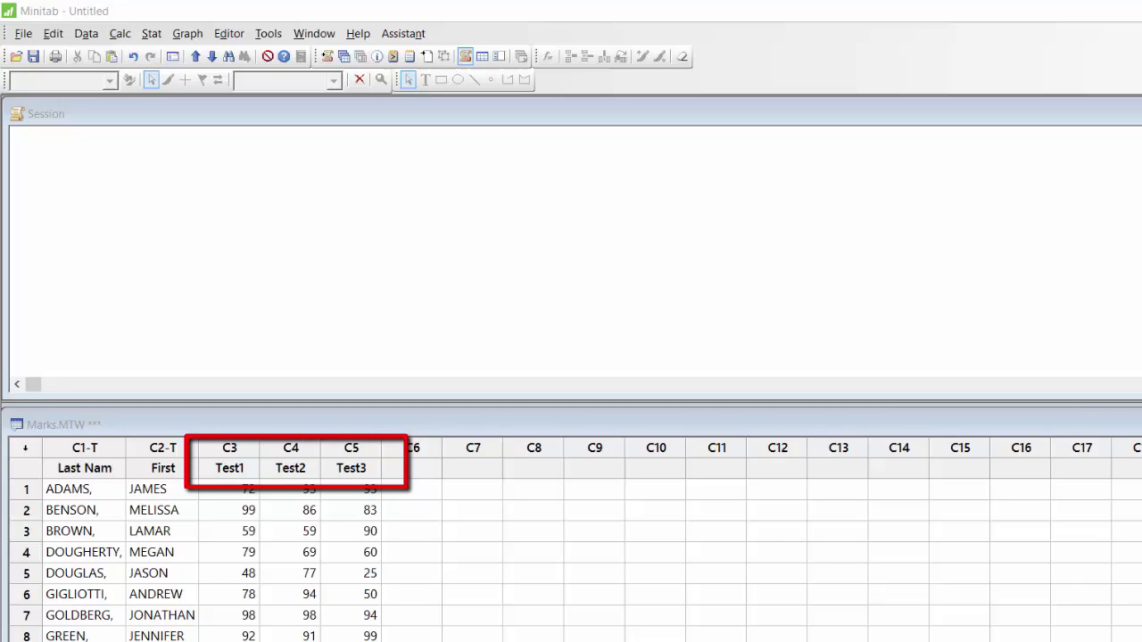
- Browse the Test1–Test3 columns down to the last student's row
left_click(223, 471)
key("Tab")
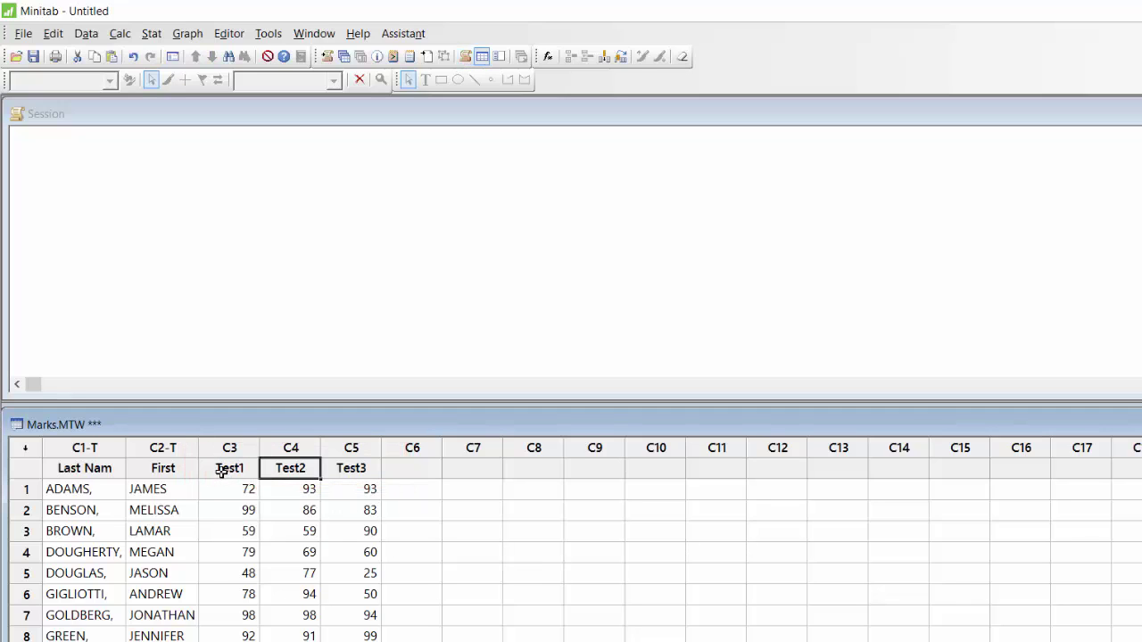
key("Tab")
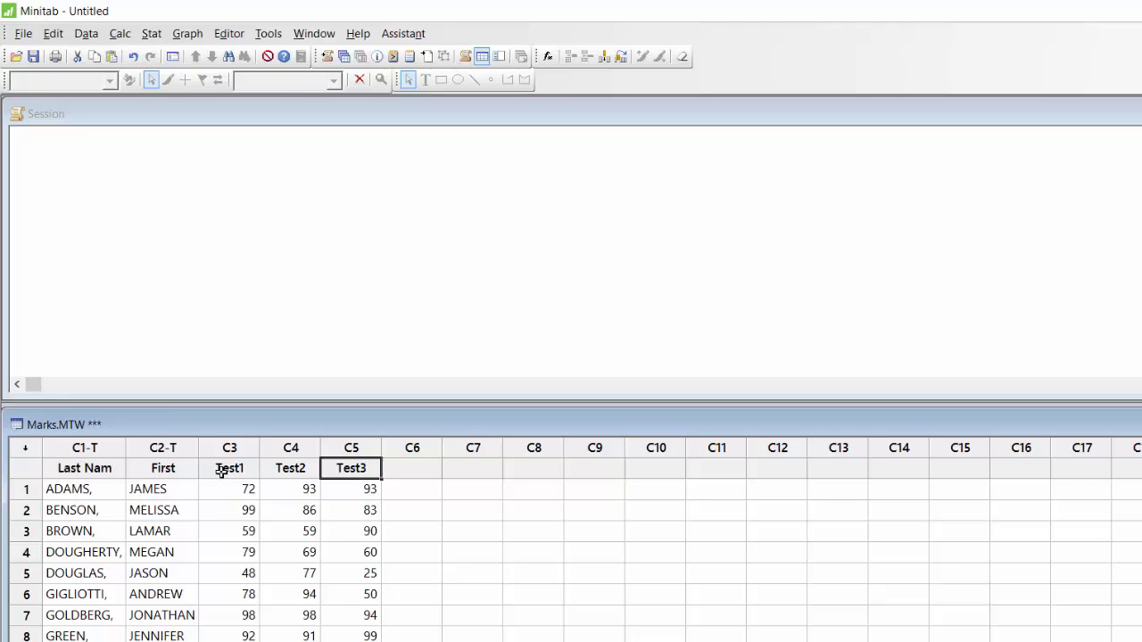
left_click(244, 550)
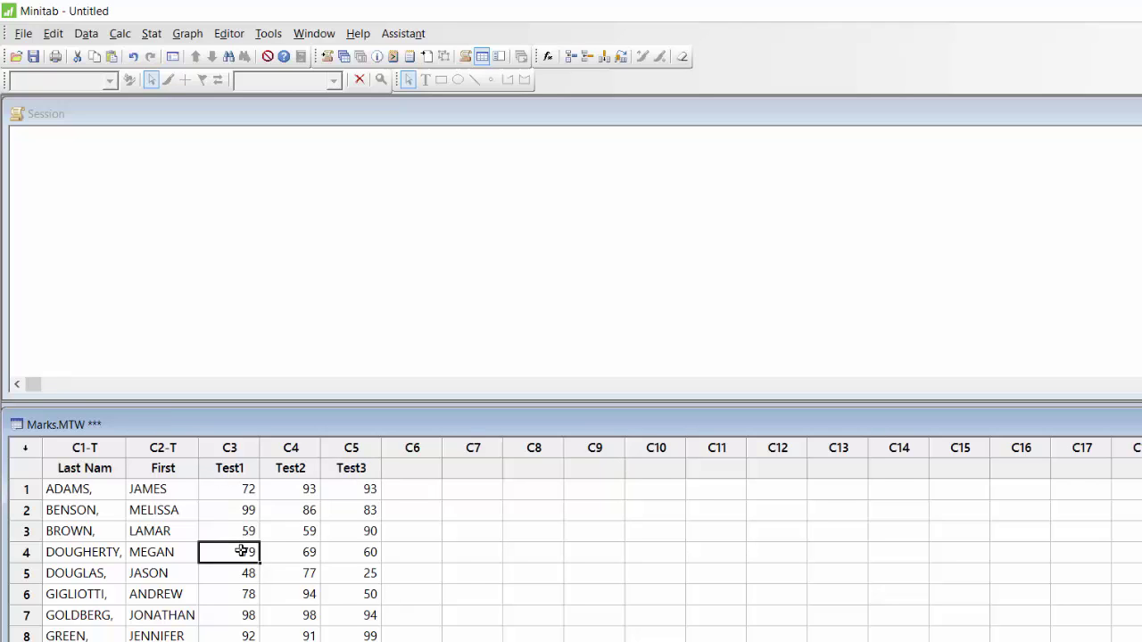
scroll(246, 547, "down", 3)
scroll(244, 547, "down", 2)
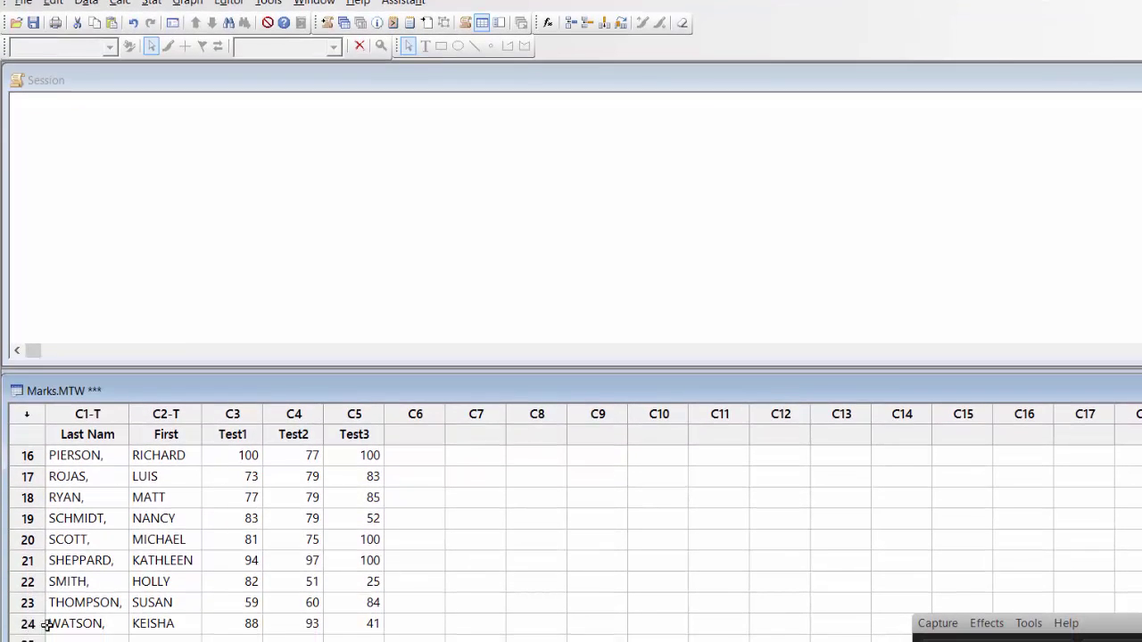
left_click(32, 623)
left_click(120, 636)
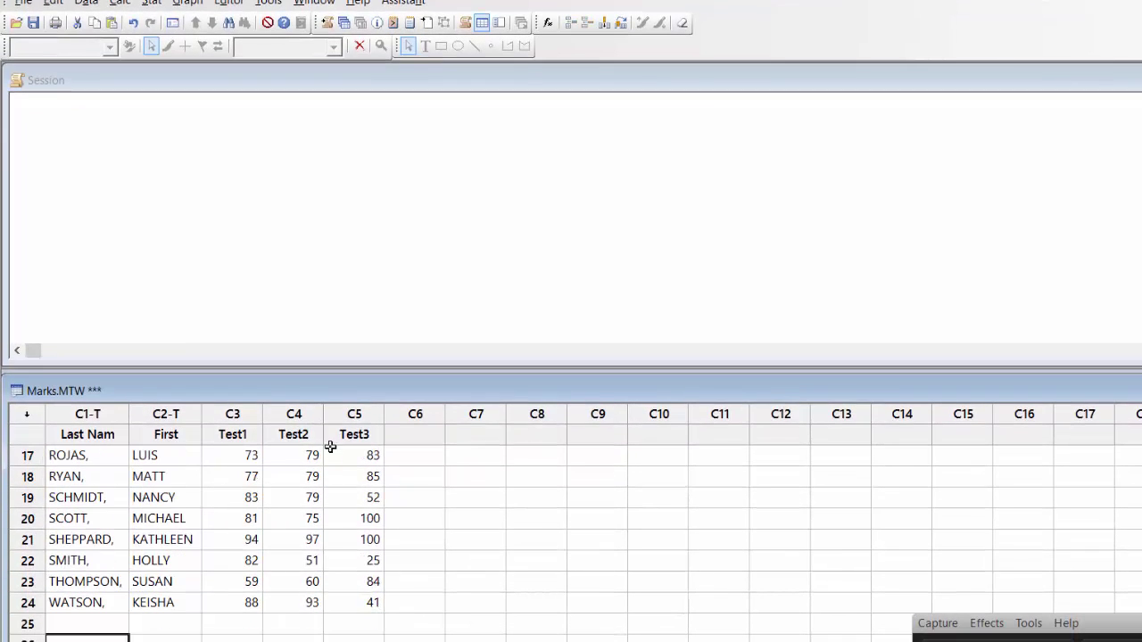
left_click(233, 415)
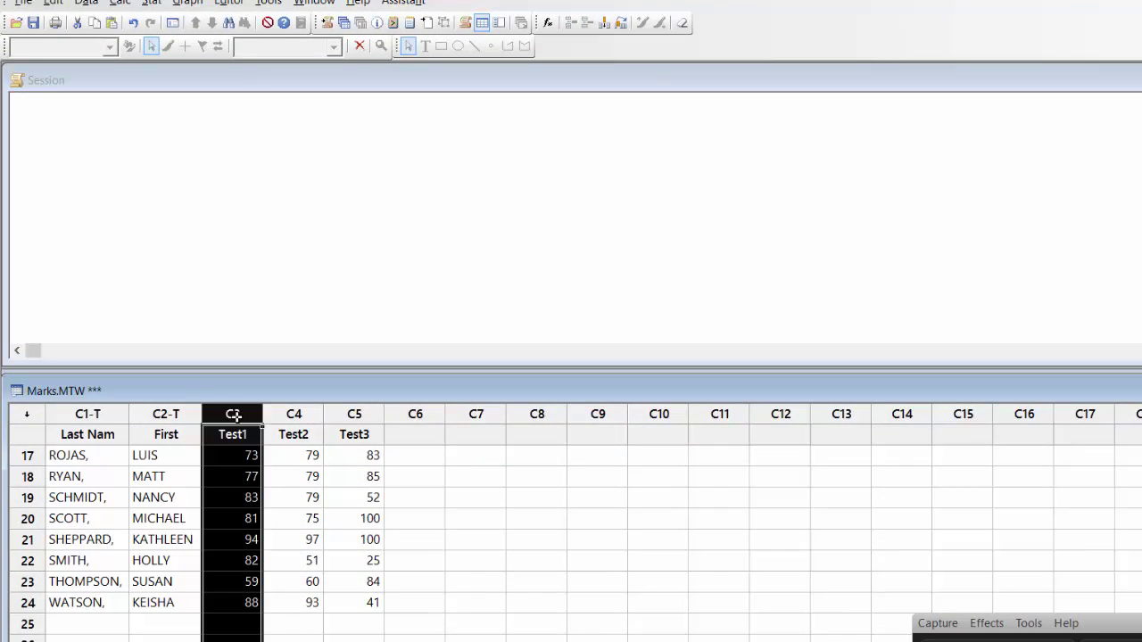
left_click(288, 414)
left_click(355, 414)
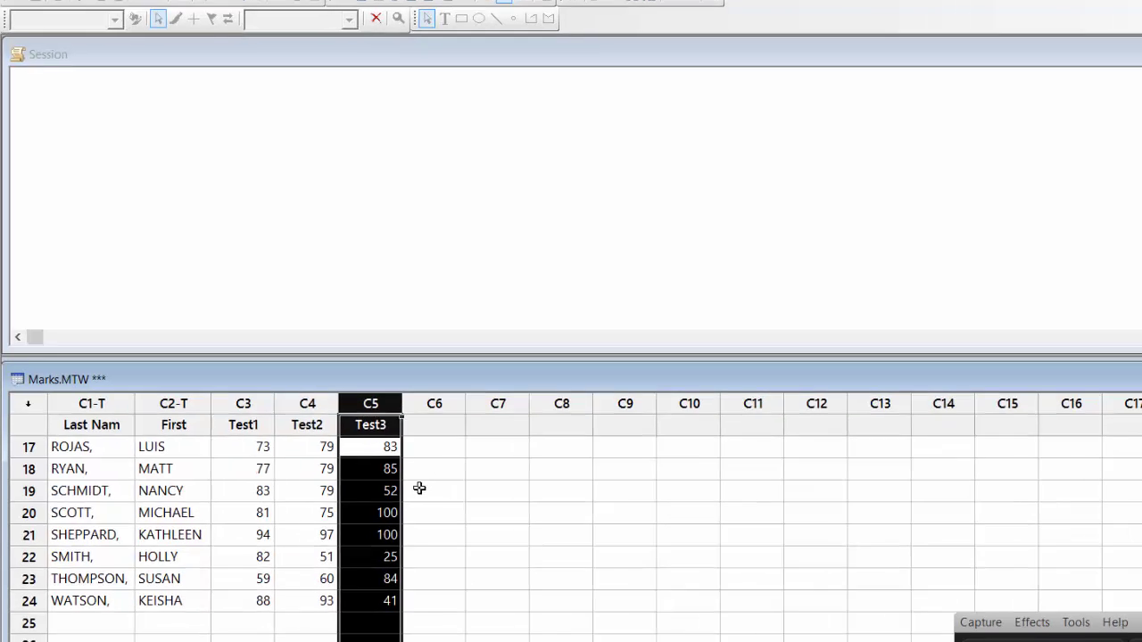
left_click(416, 496)
scroll(417, 489, "up", 6)
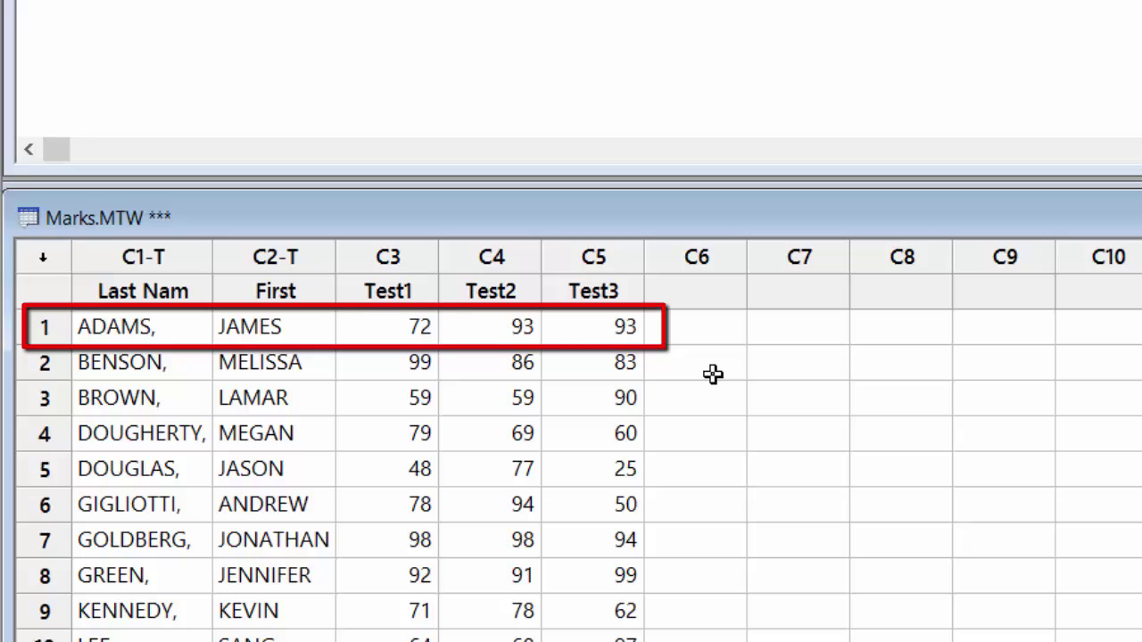
- Review the first student's name and Test1, Test2 and Test3 scores
left_click(300, 331)
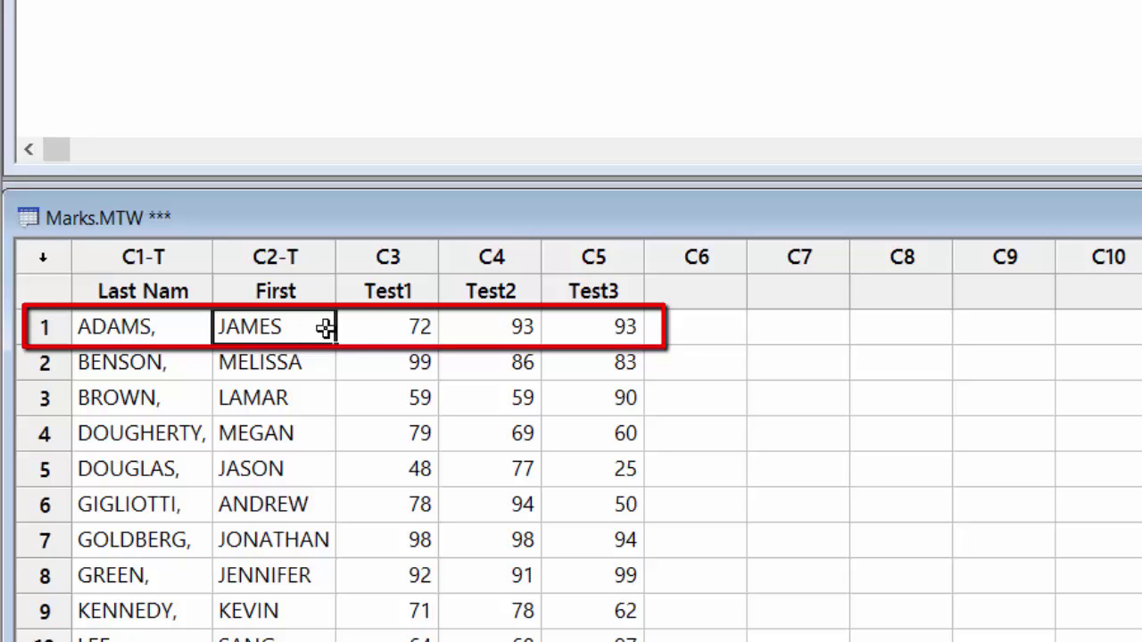
left_click(372, 323)
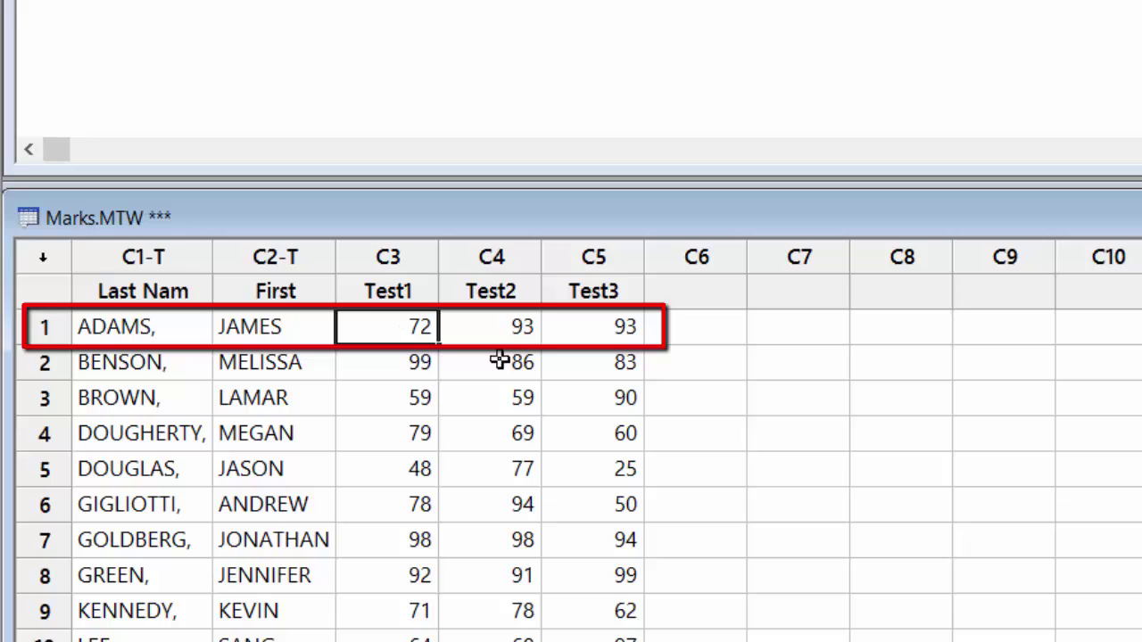
left_click(511, 329)
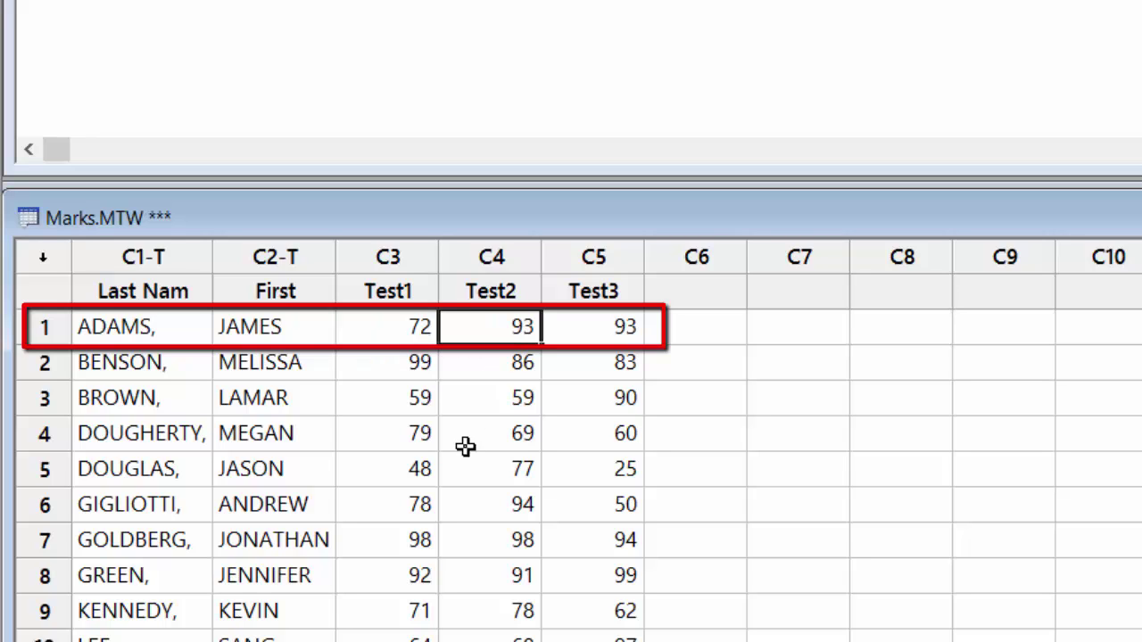
left_click(586, 332)
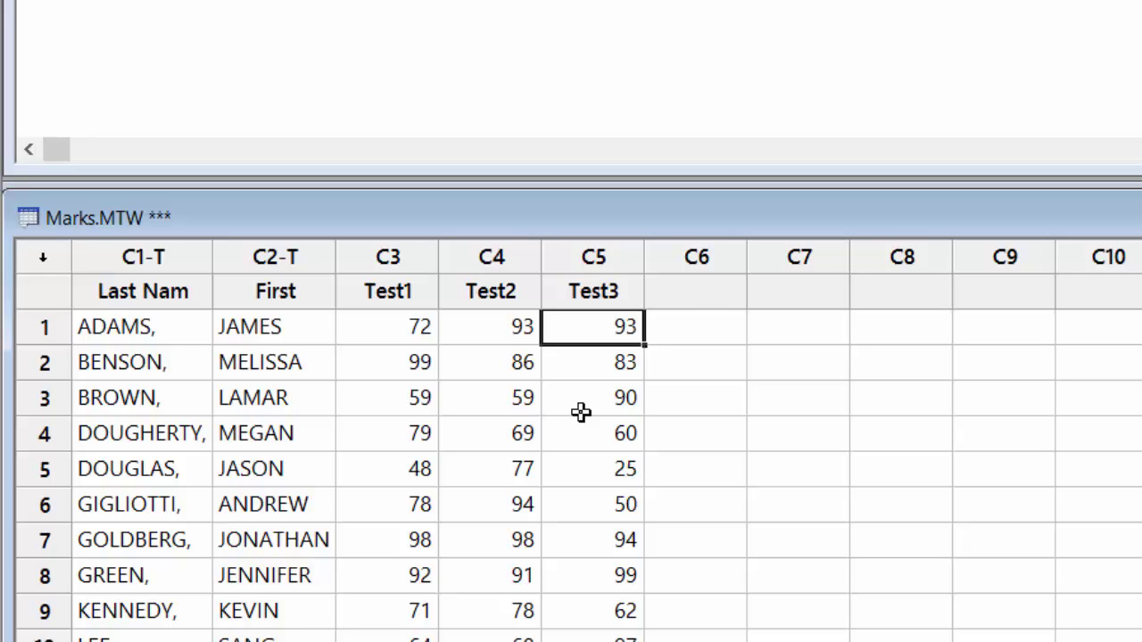
- Name column C6 'Average' and column C7 'AverageR'
left_click(697, 296)
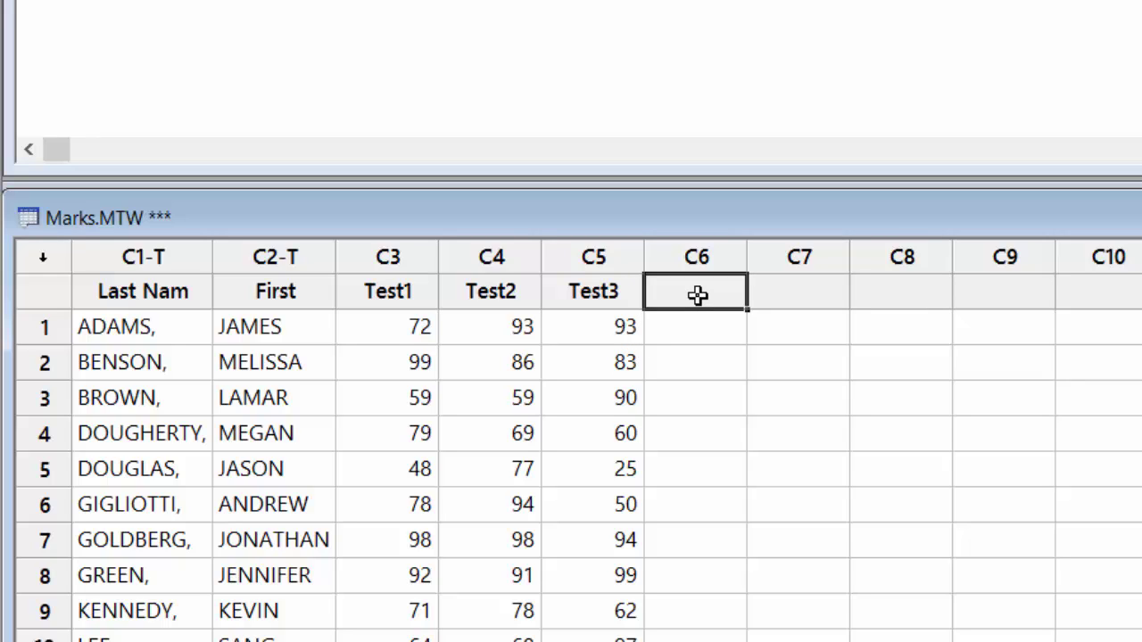
type("Average")
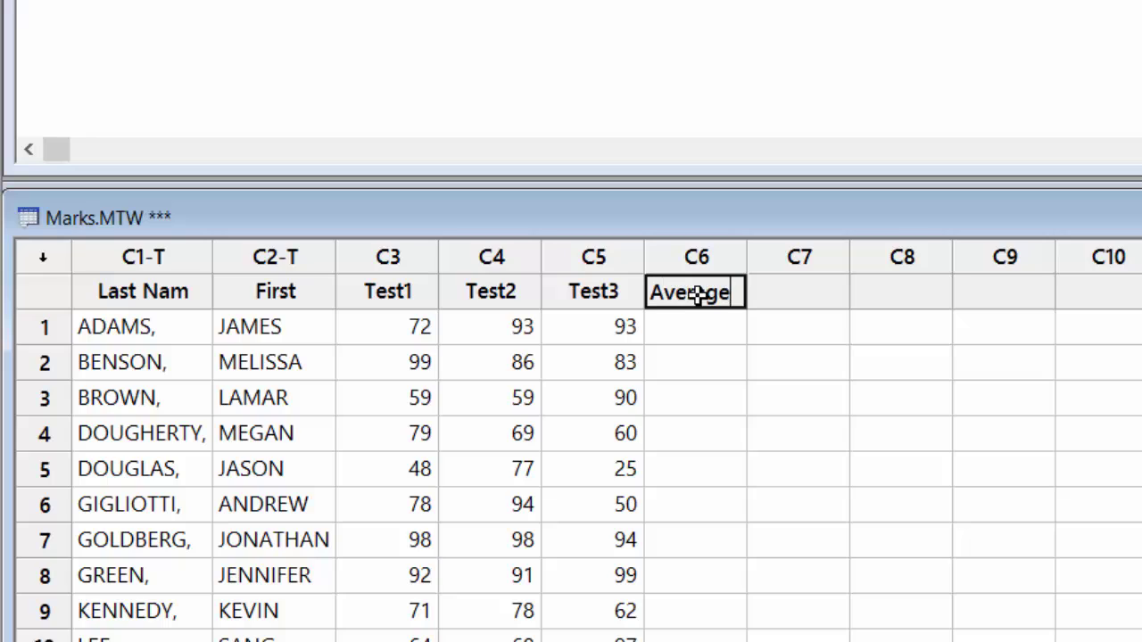
left_click(783, 293)
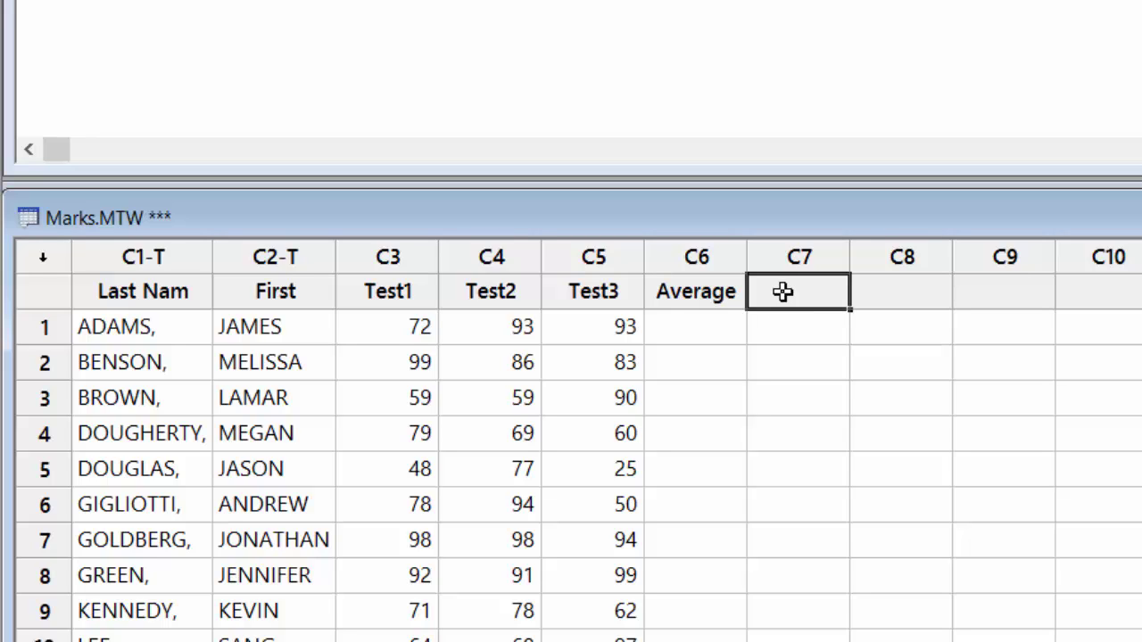
type("Average")
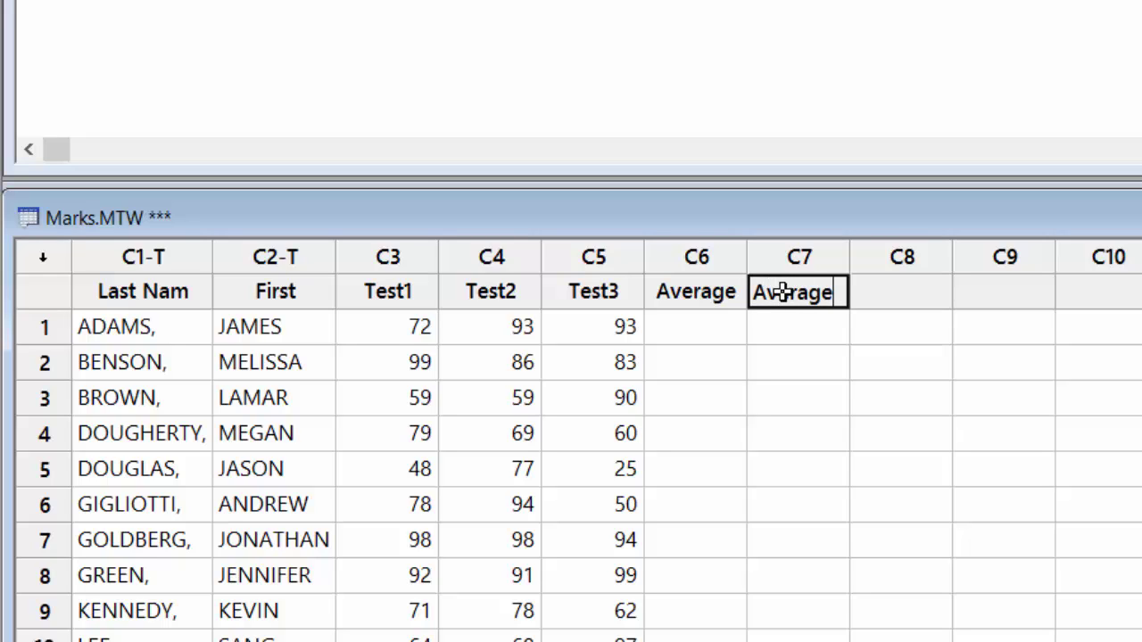
type("R")
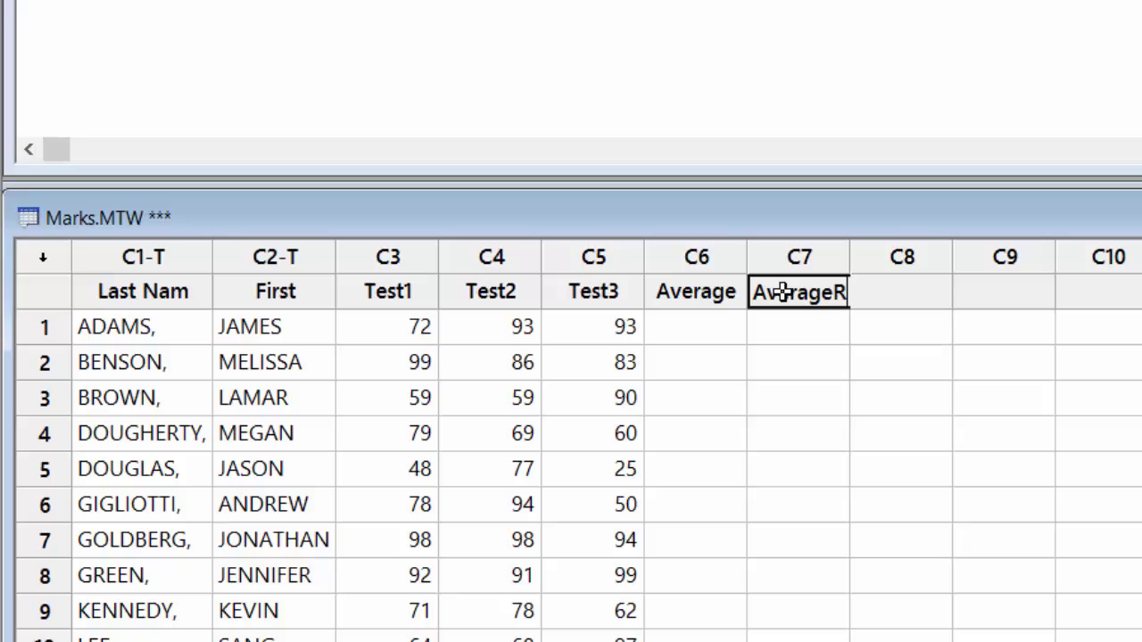
left_click(723, 330)
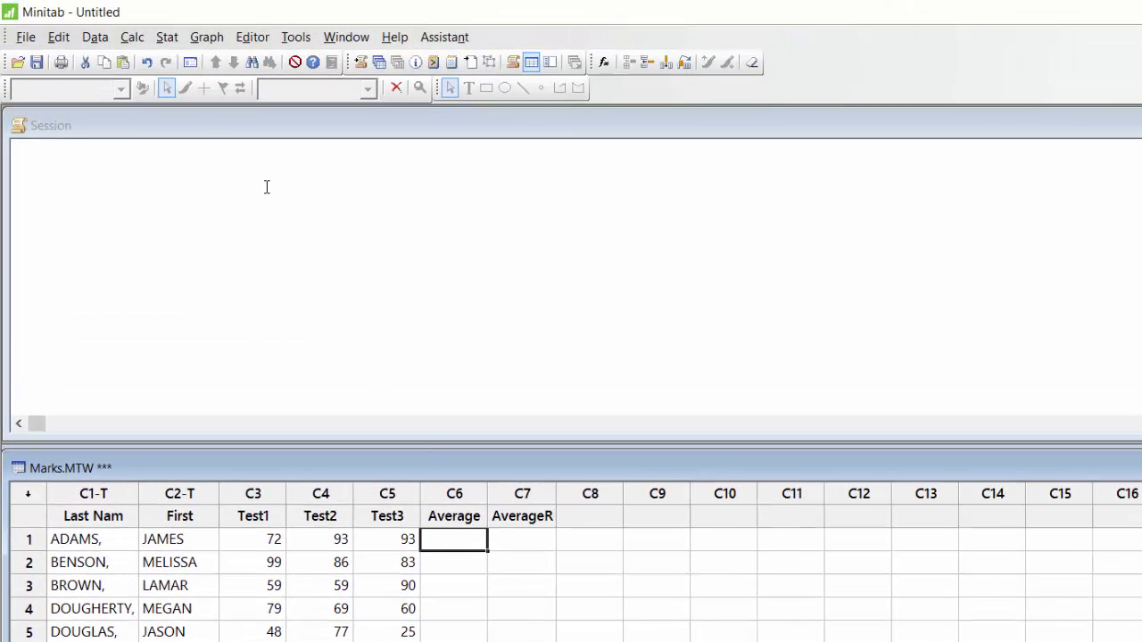
- Open Calc > Row Statistics
left_click(128, 40)
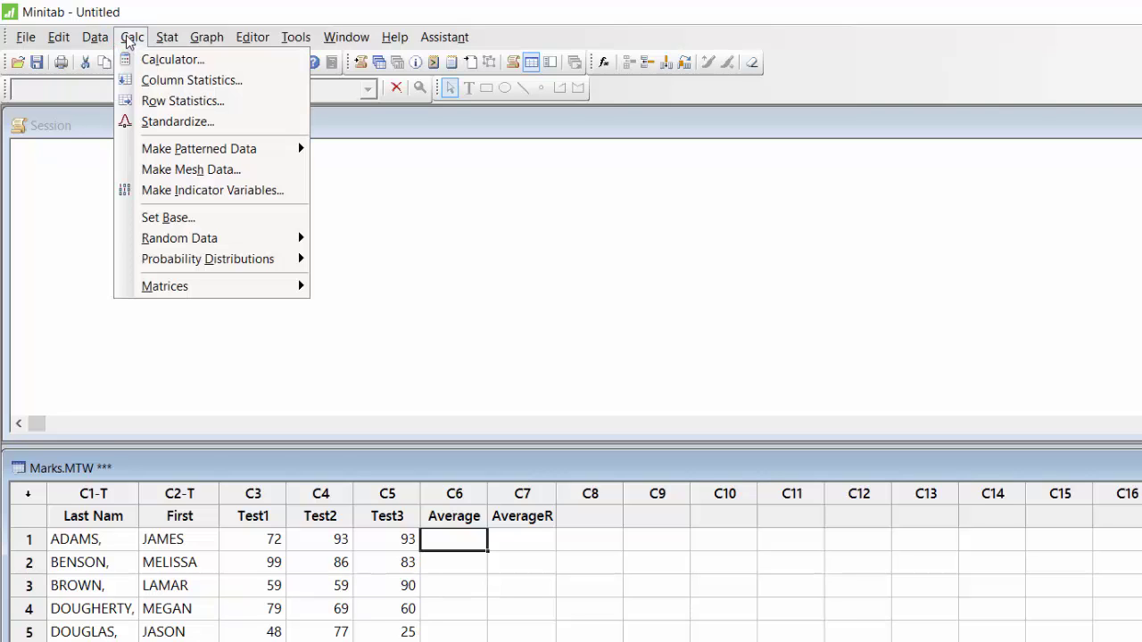
left_click(182, 102)
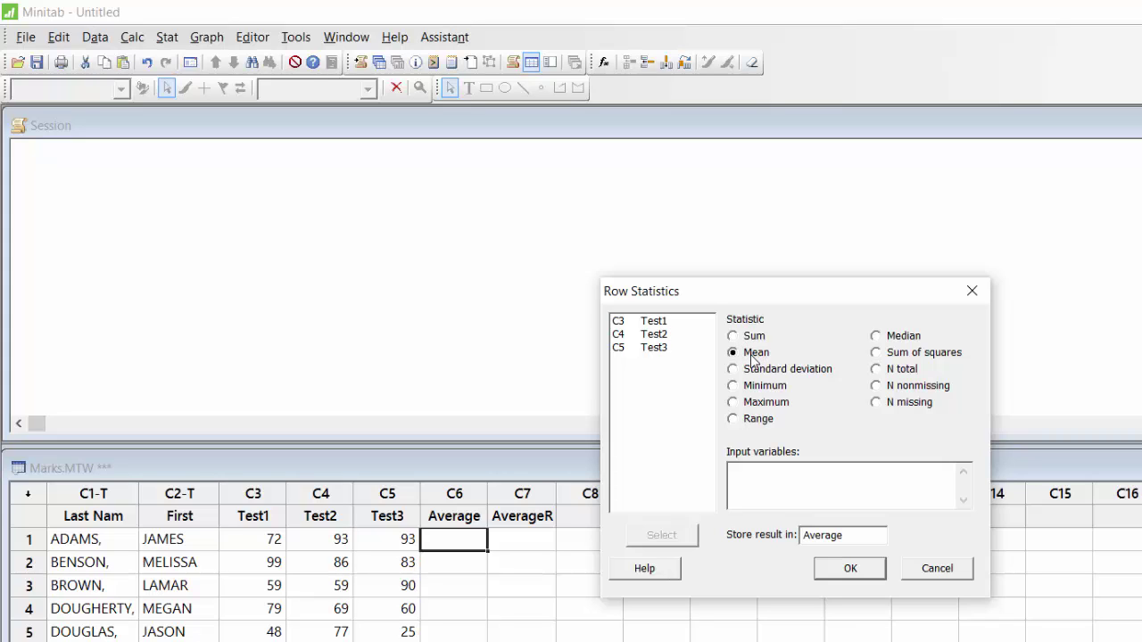
- Choose Mean and add Test1, Test2 and Test3 as the input variables
left_click(736, 336)
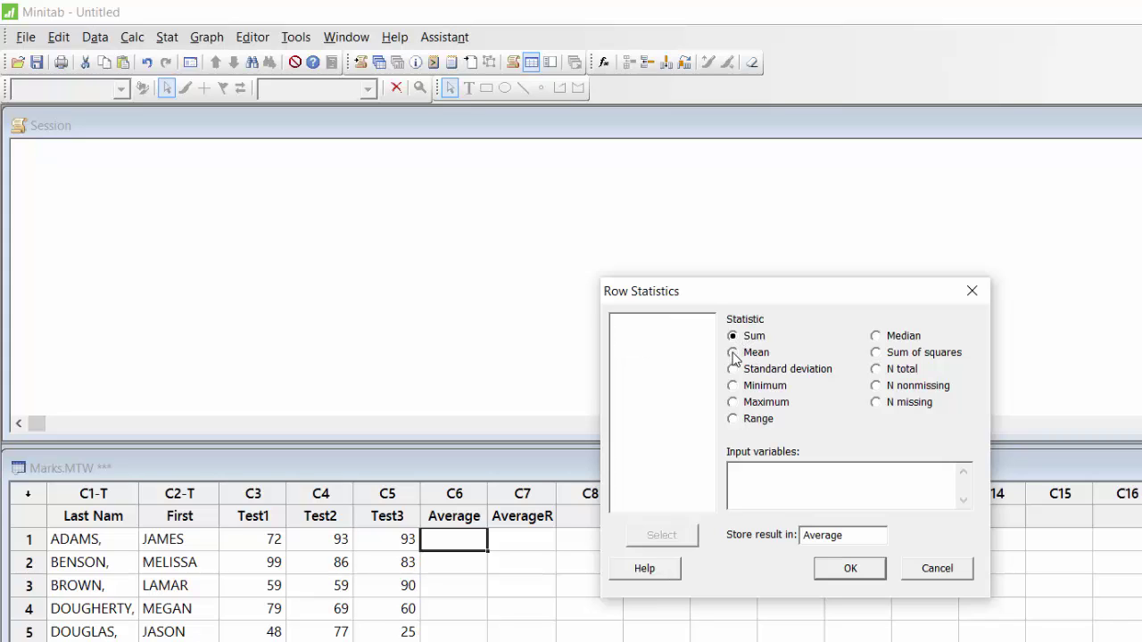
left_click(734, 355)
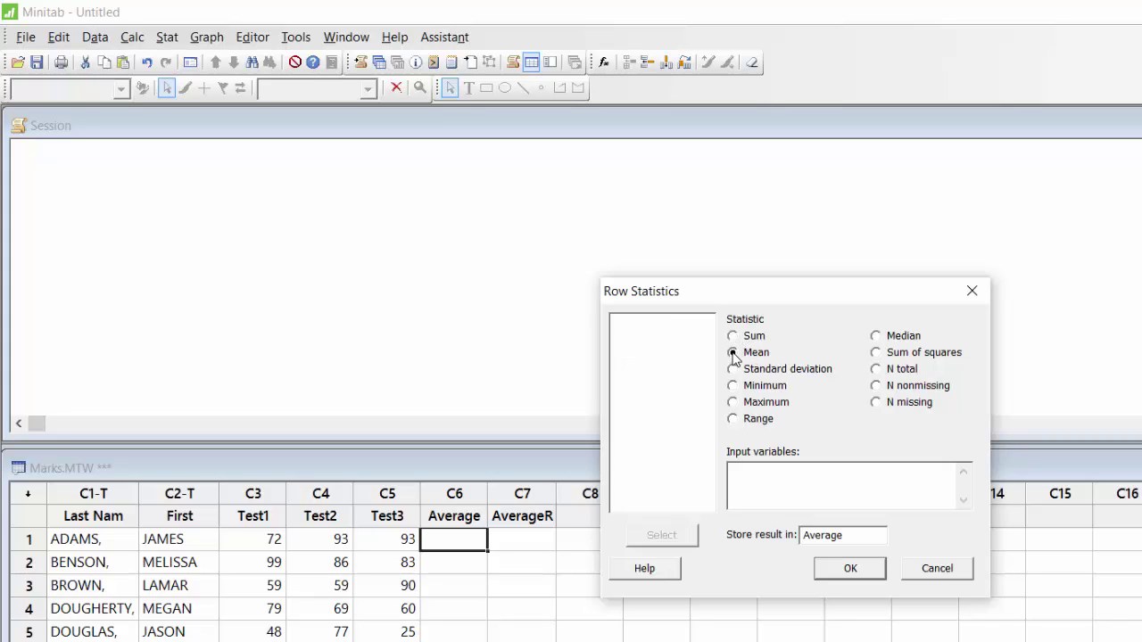
left_click(763, 475)
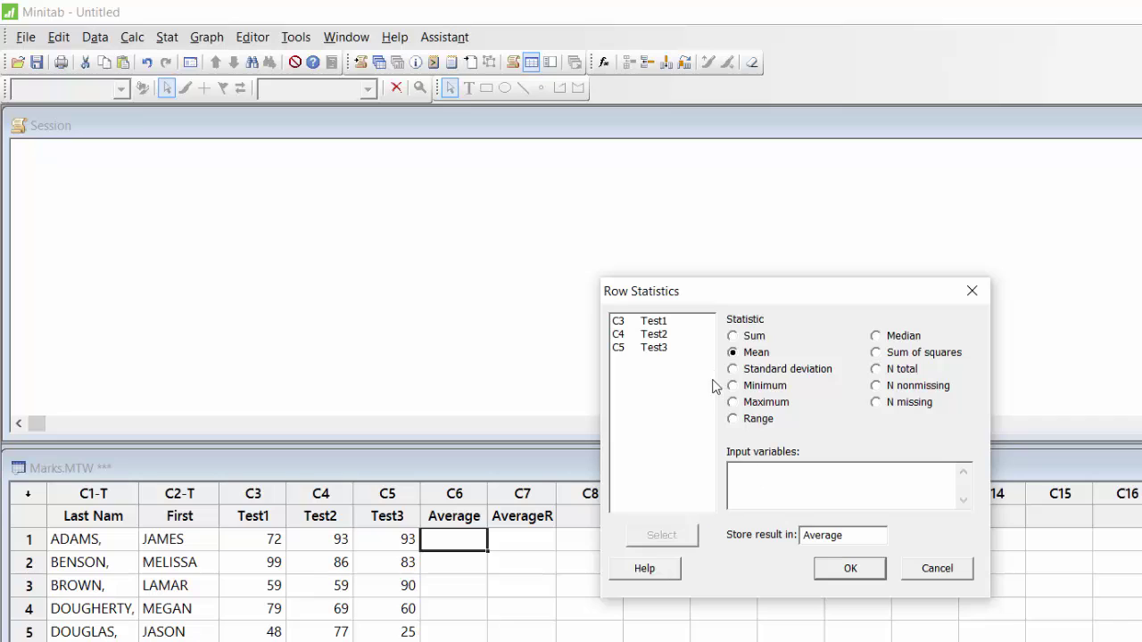
double_click(658, 323)
left_click(655, 336)
double_click(656, 337)
double_click(660, 349)
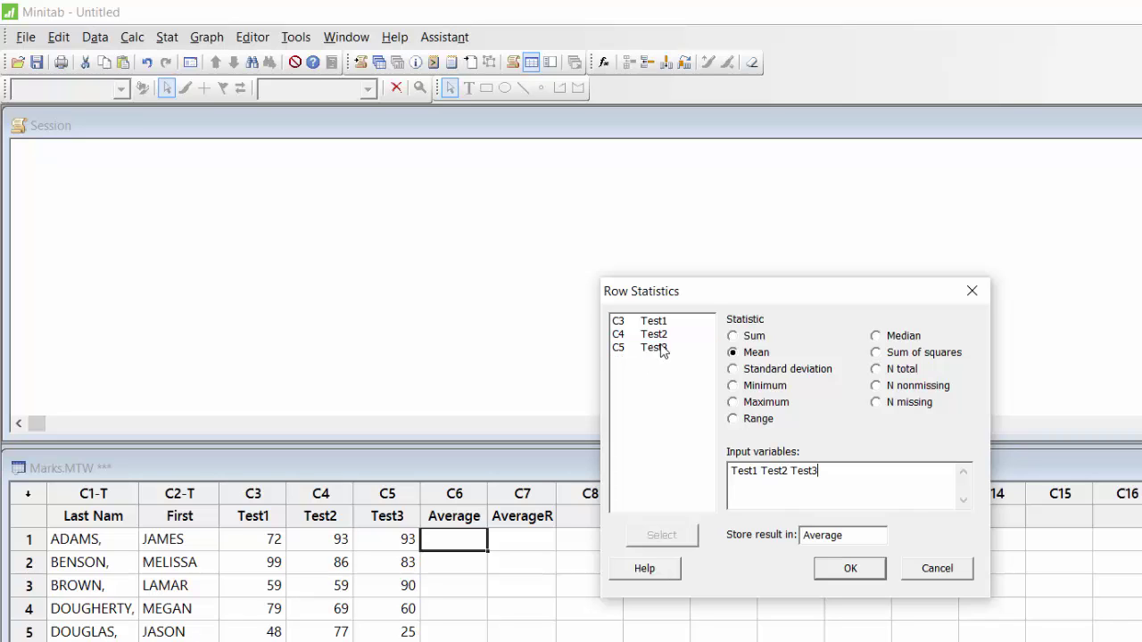
- Store the row means in the Average column and run the calculation
left_click_drag(865, 542, 802, 541)
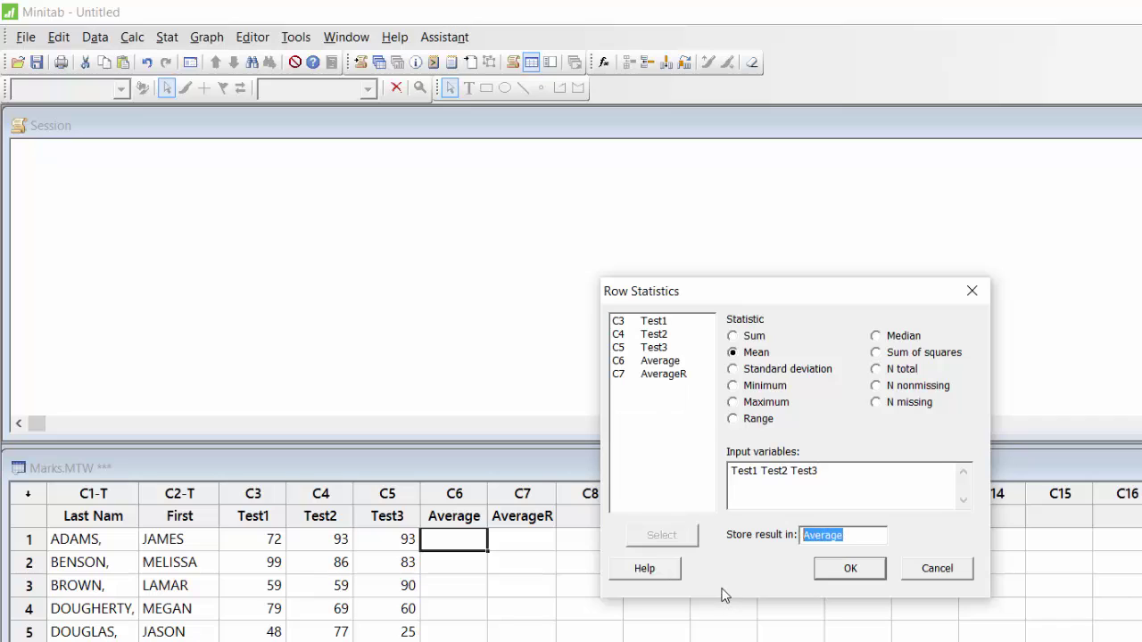
key("BackSpace")
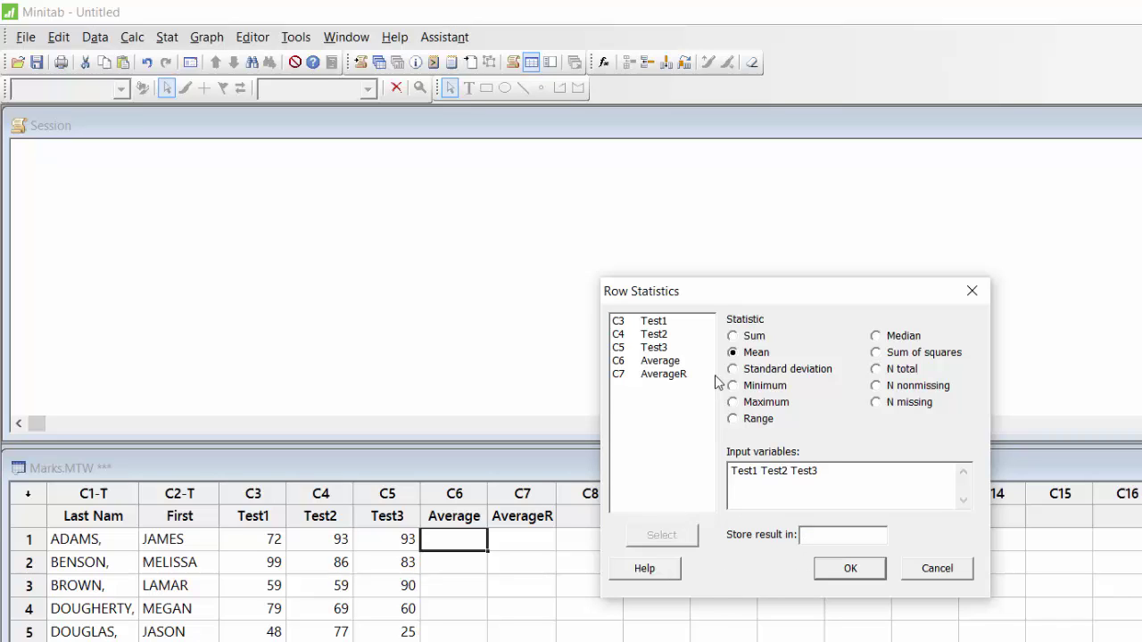
left_click(644, 365)
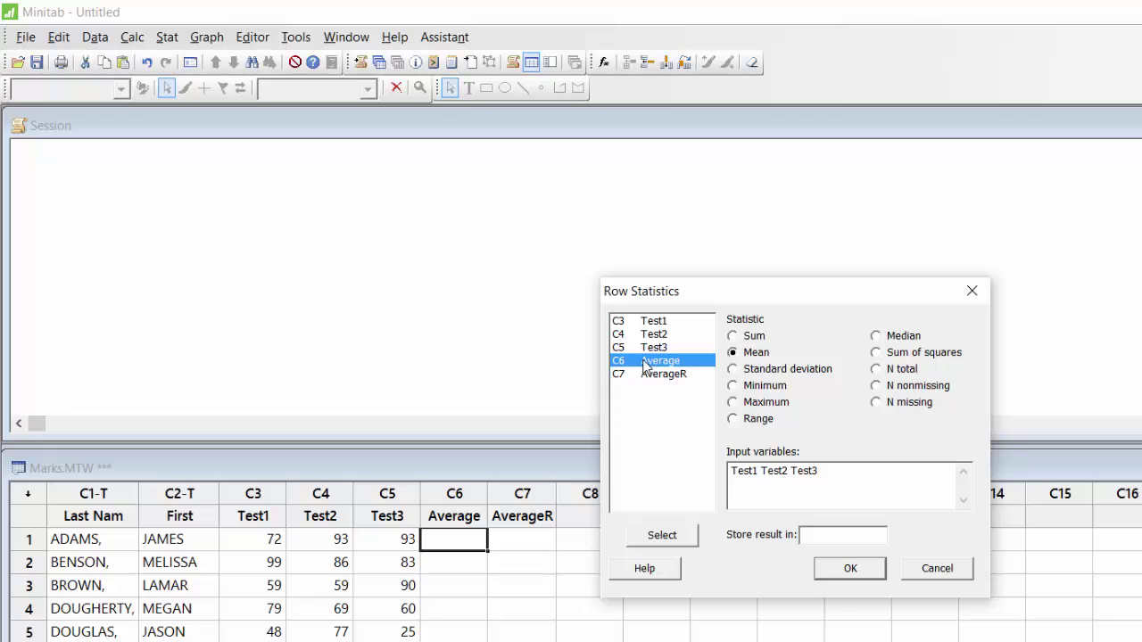
double_click(646, 363)
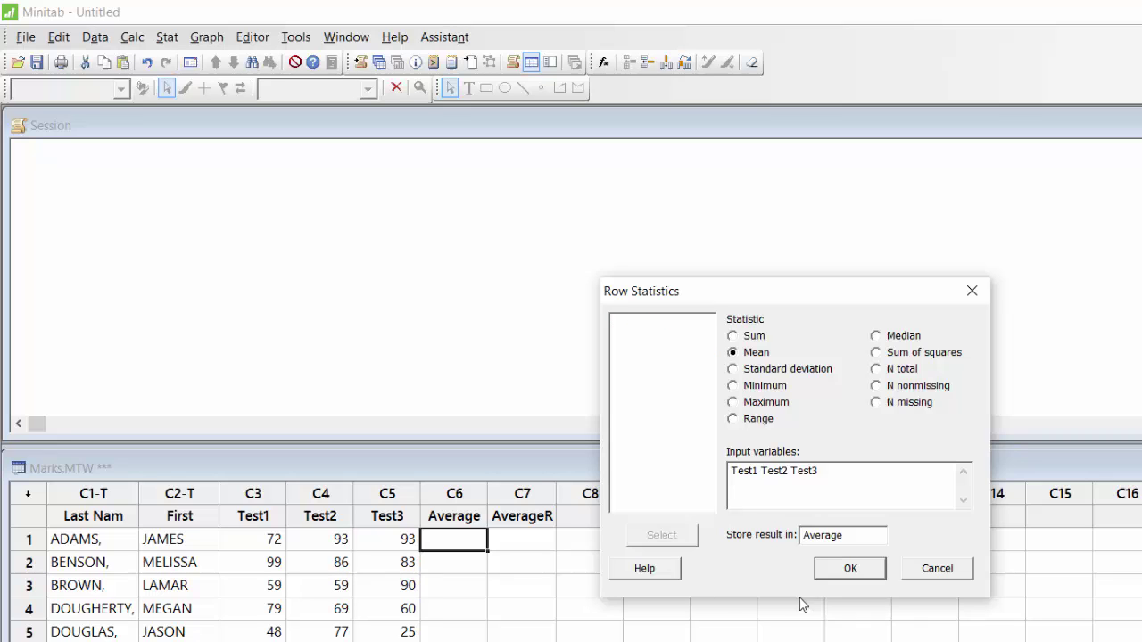
left_click(850, 566)
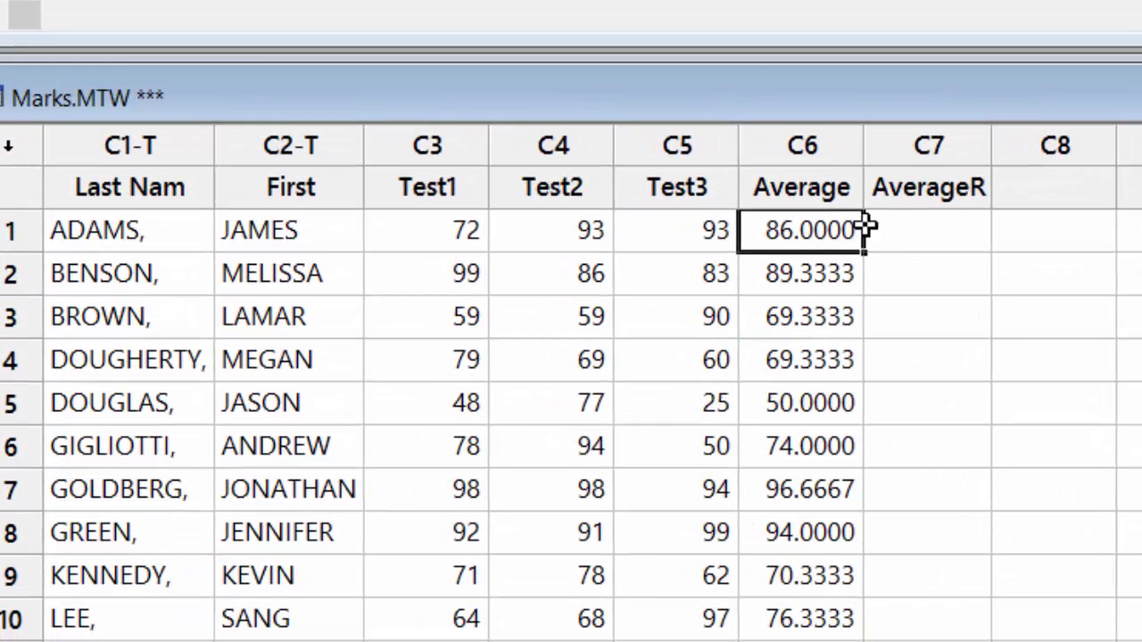
left_click(803, 148)
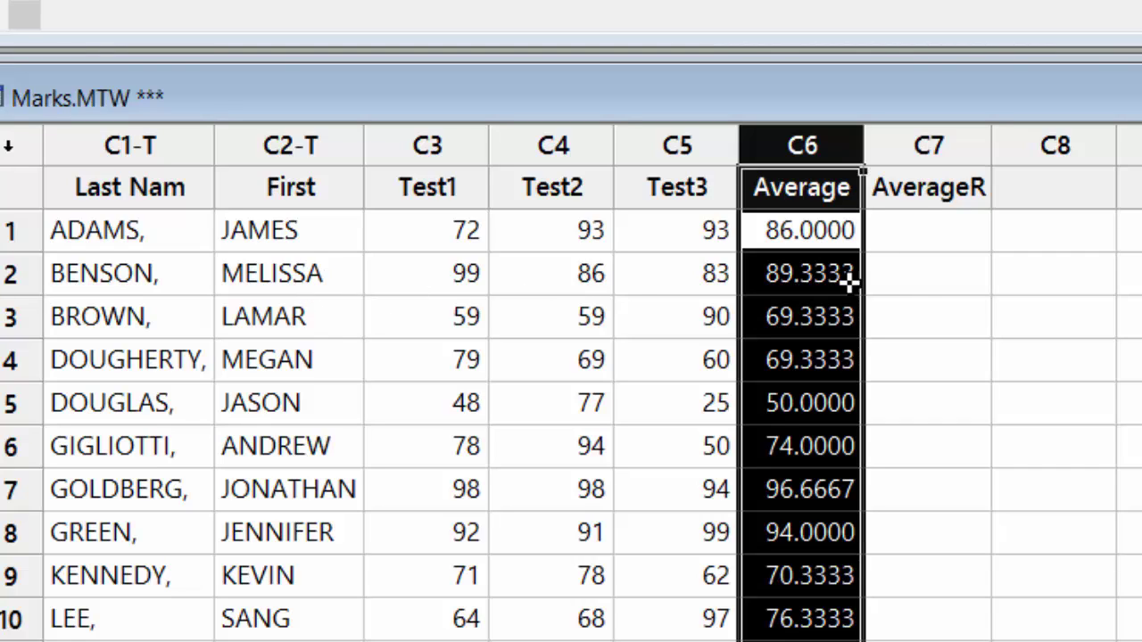
left_click(905, 292)
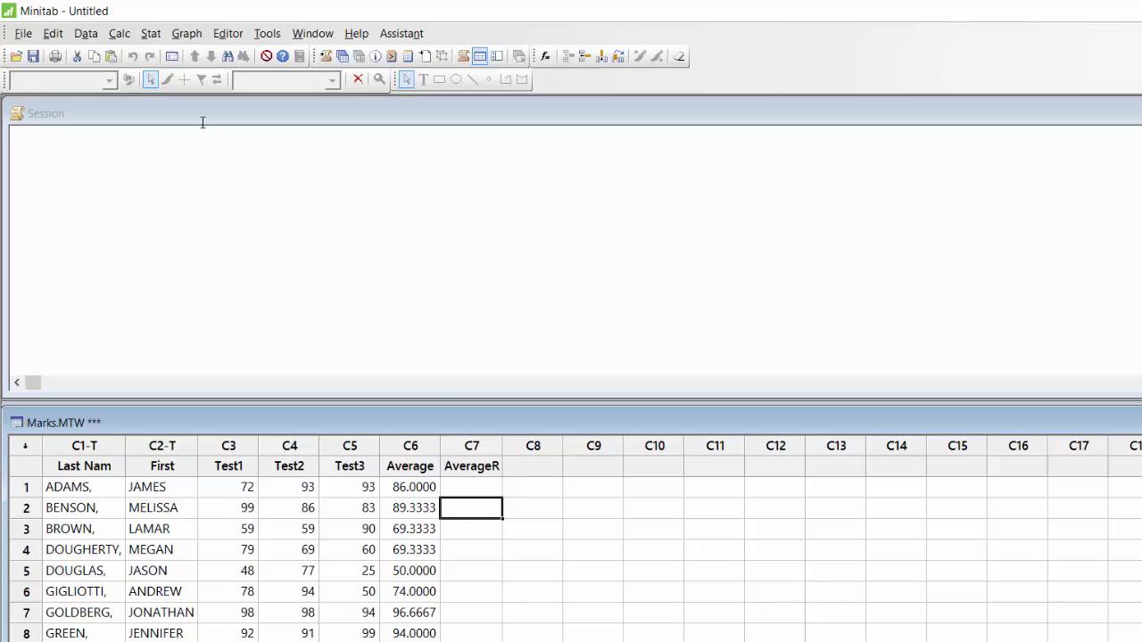
- Clear the Calculator's old expression and set AverageR as the storage column
left_click(120, 33)
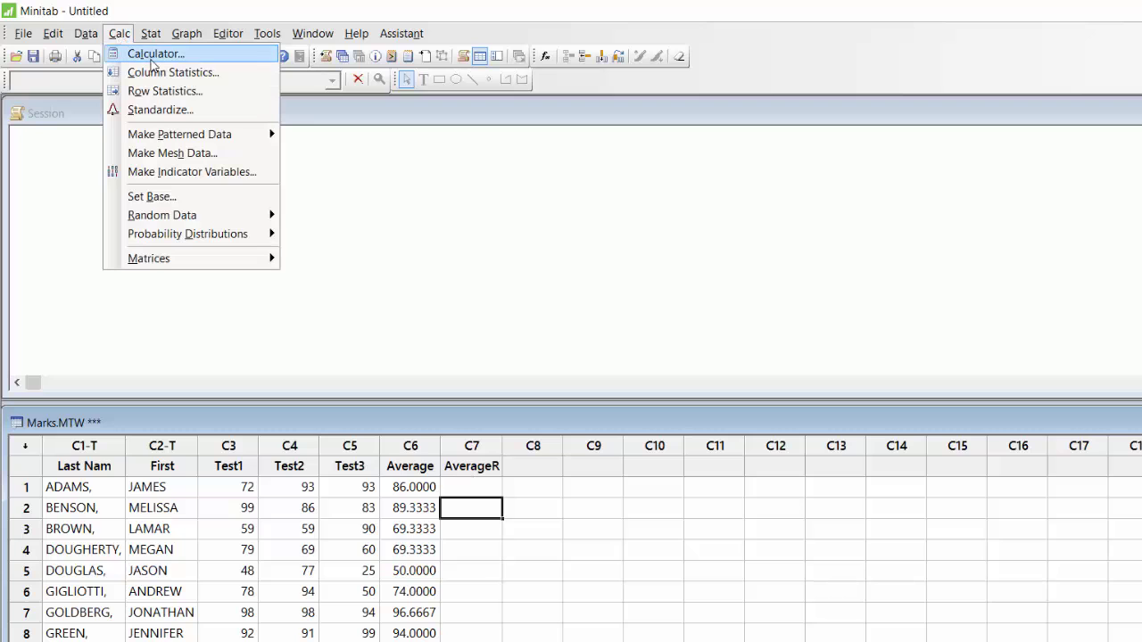
left_click(152, 55)
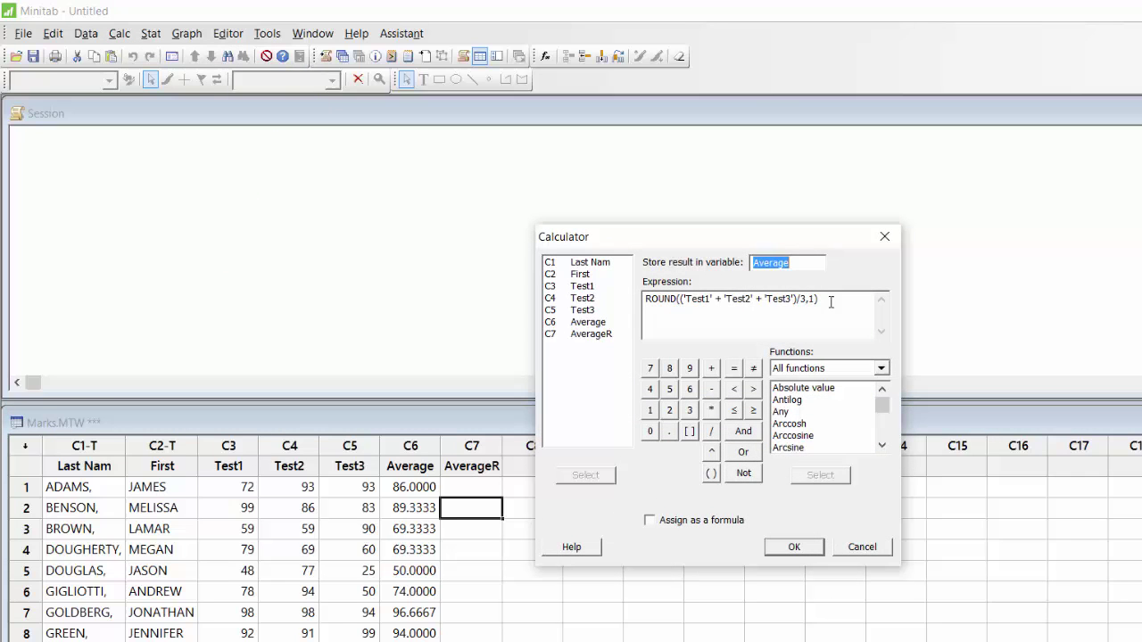
left_click_drag(831, 302, 639, 307)
key("Delete")
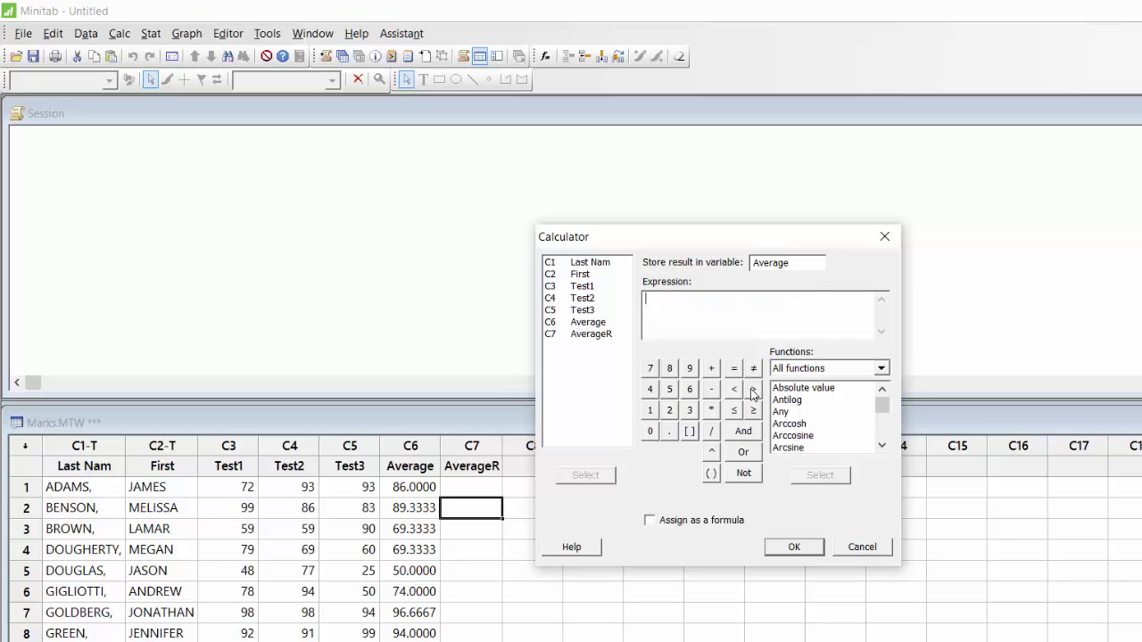
left_click_drag(810, 262, 746, 293)
key("Delete")
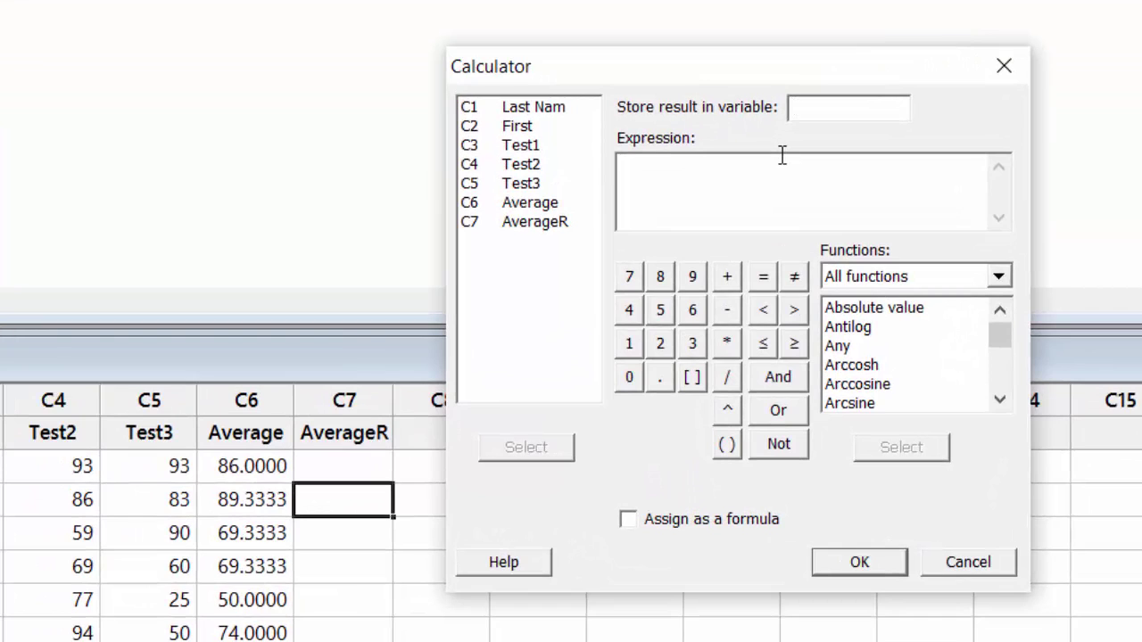
left_click(778, 190)
double_click(538, 223)
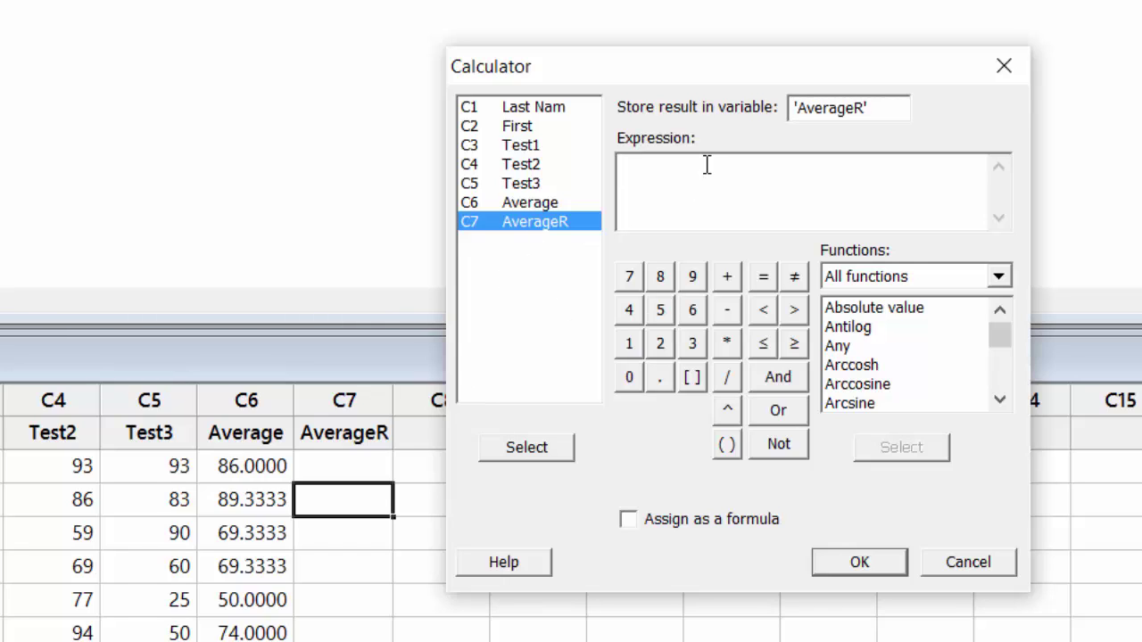
- Build the expression ( 'Test1' + 'Test2' + 'Test3' ) / 3
left_click(728, 446)
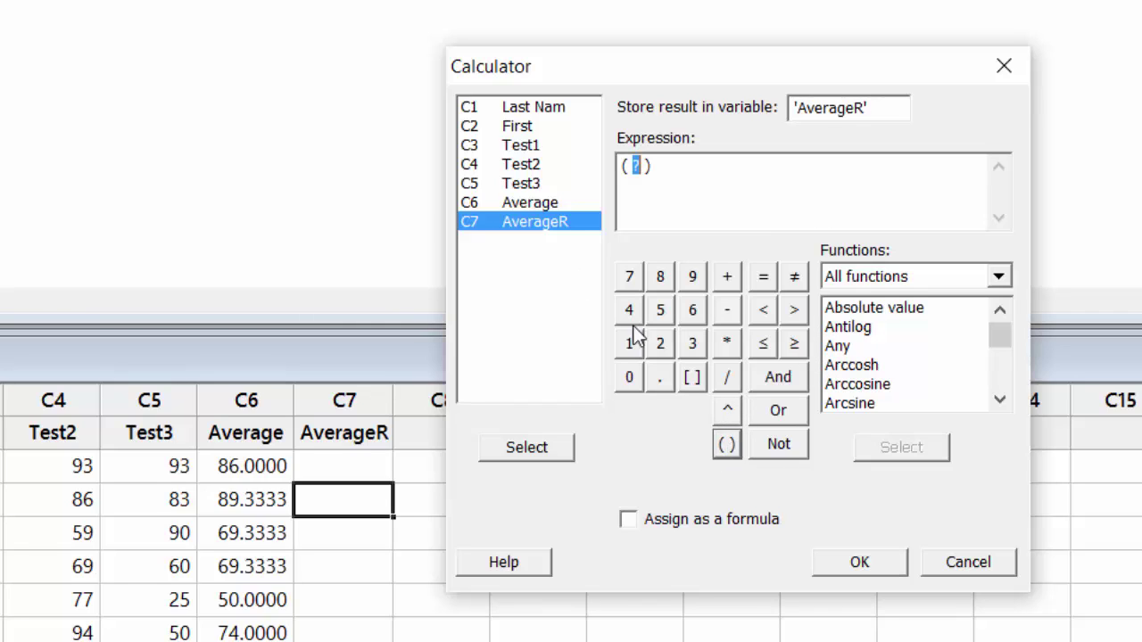
double_click(524, 146)
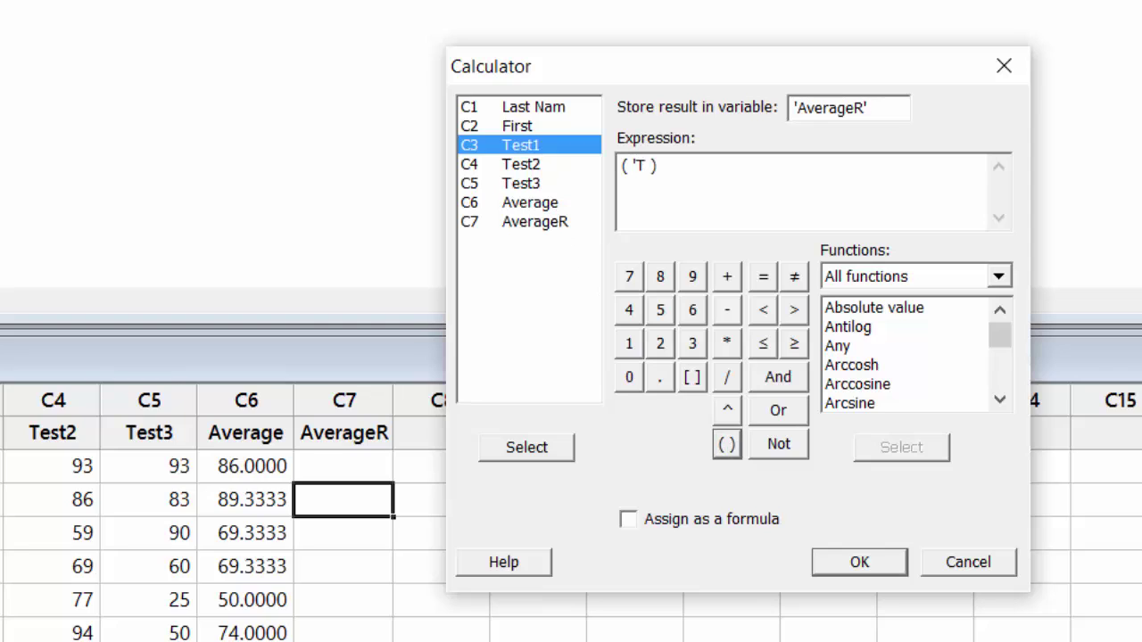
left_click(727, 278)
left_click(517, 168)
left_click(514, 172)
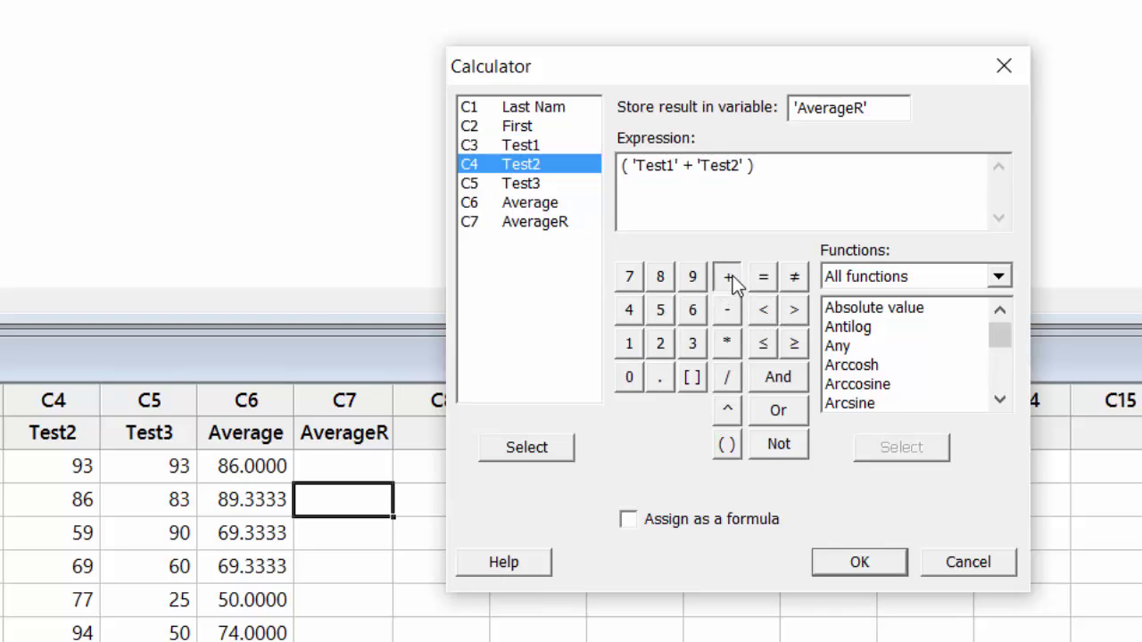
left_click(728, 277)
double_click(543, 184)
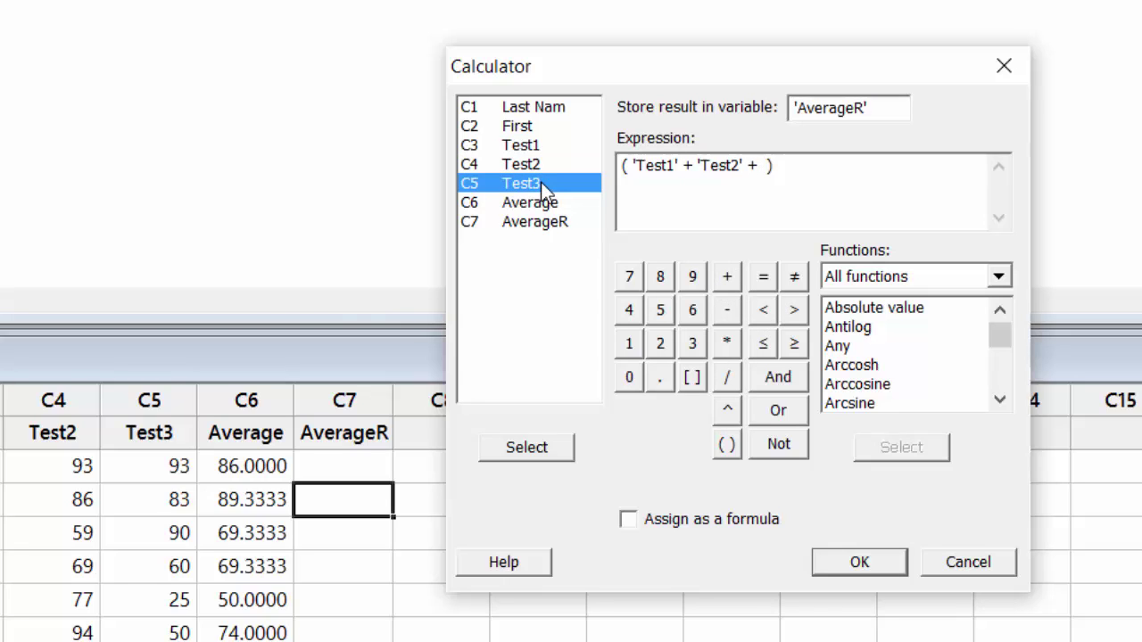
left_click(855, 166)
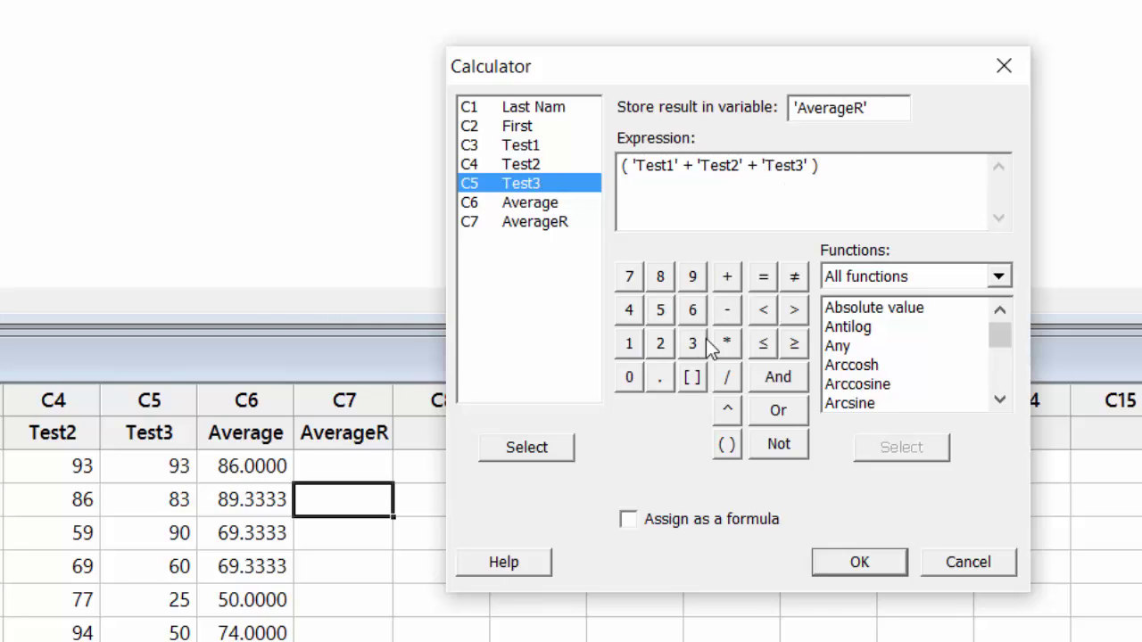
left_click(728, 376)
left_click(694, 343)
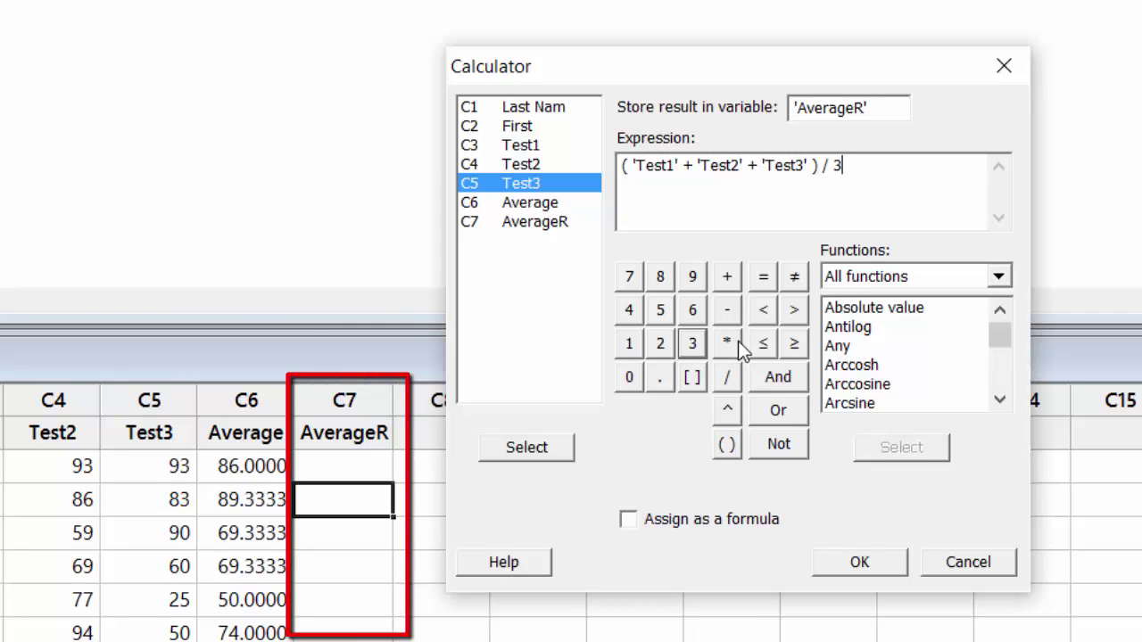
- Fill AverageR and check the results, e.g. 89.3333 in row 2
left_click(885, 566)
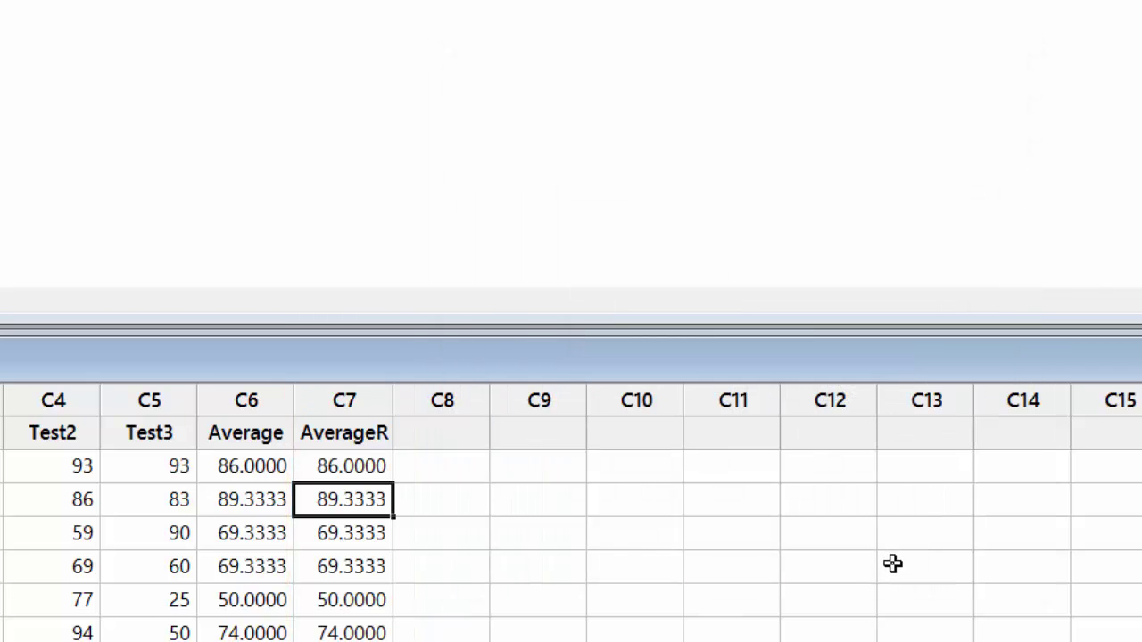
left_click(373, 473)
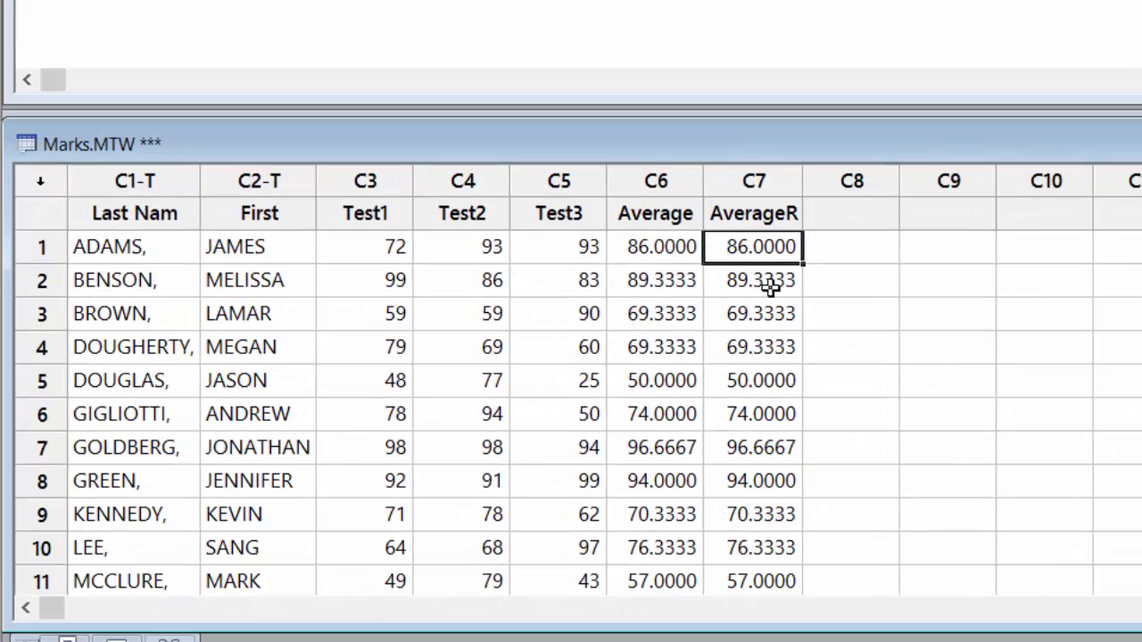
left_click(770, 283)
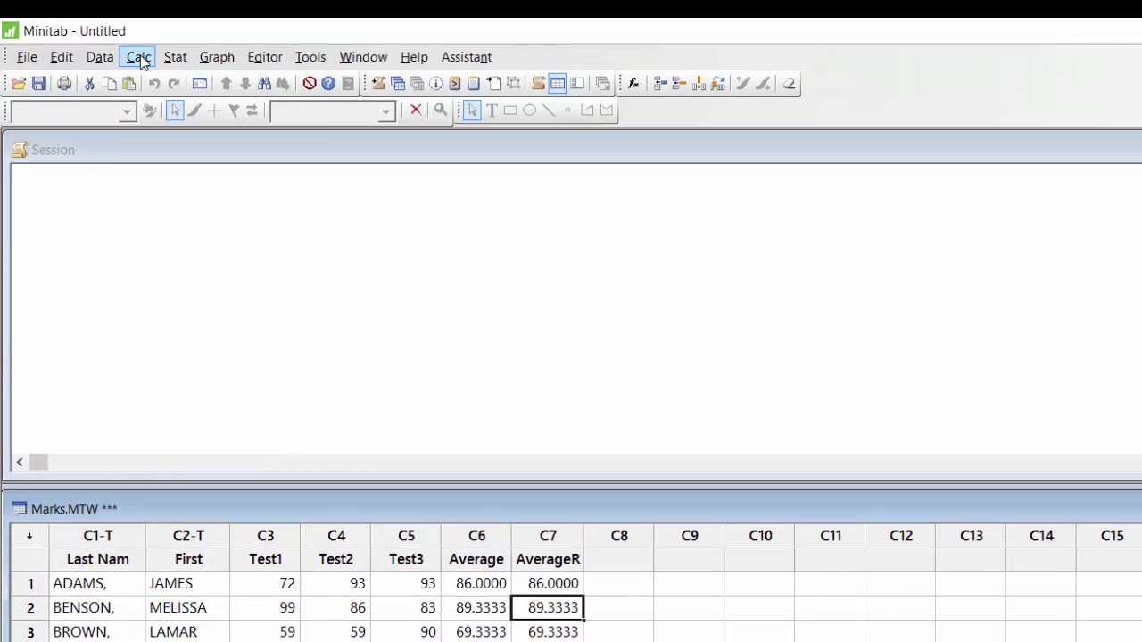
- Reopen the Calculator and select the entire AverageR expression
left_click(138, 56)
left_click(179, 80)
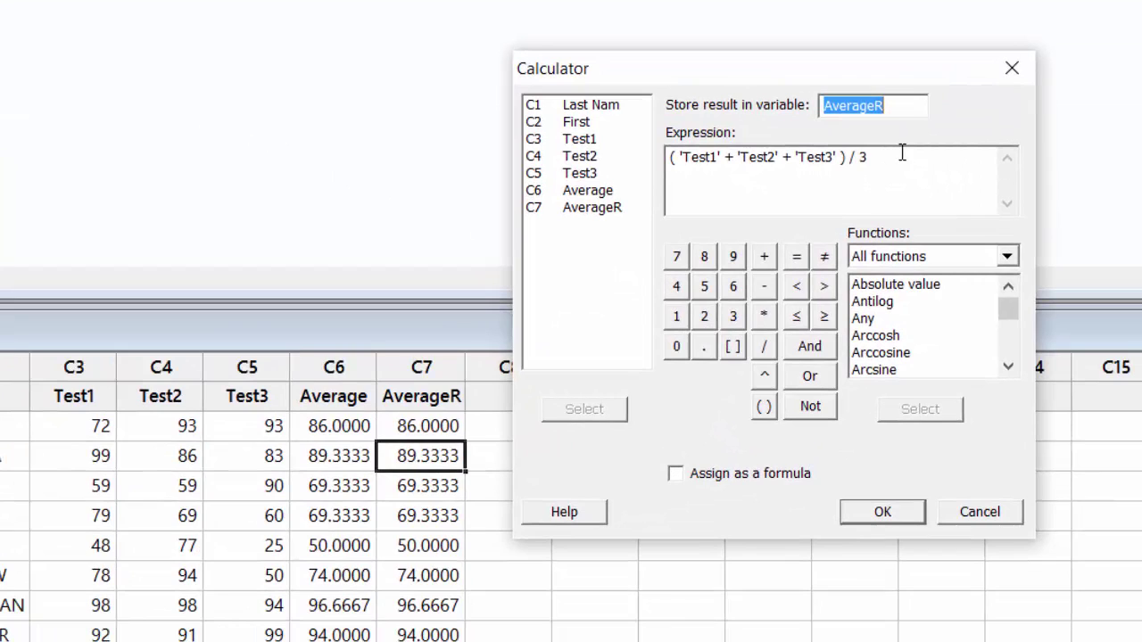
left_click(897, 158)
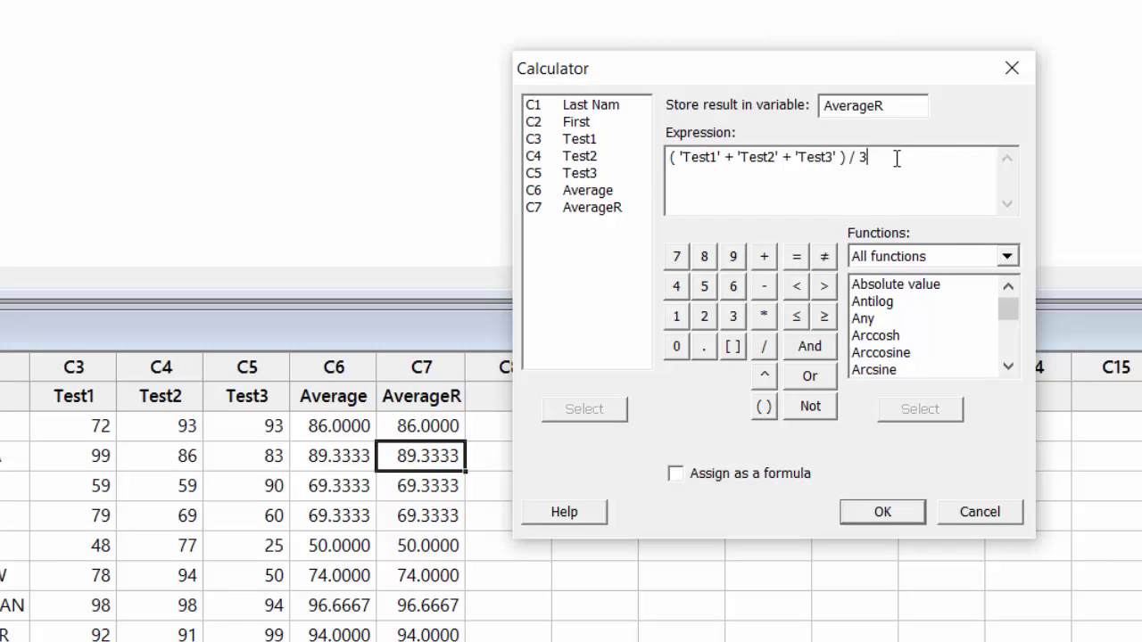
left_click_drag(890, 158, 661, 157)
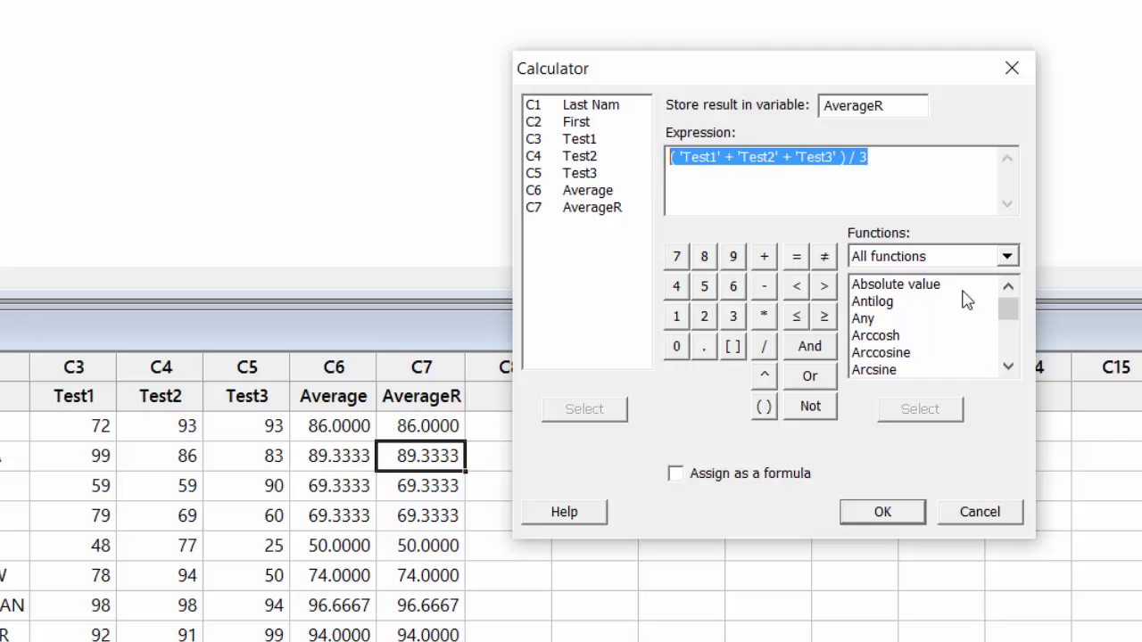
- Scroll the Functions list and choose the Round function
left_click_drag(1018, 314, 1022, 334)
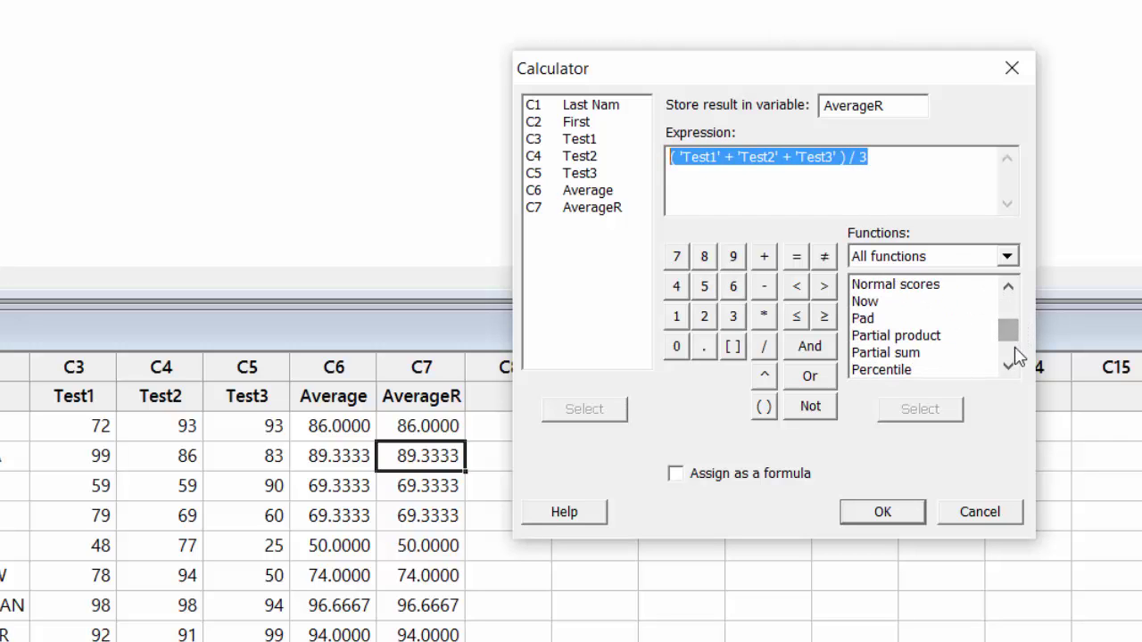
left_click(1011, 288)
left_click(1013, 292)
left_click(1012, 289)
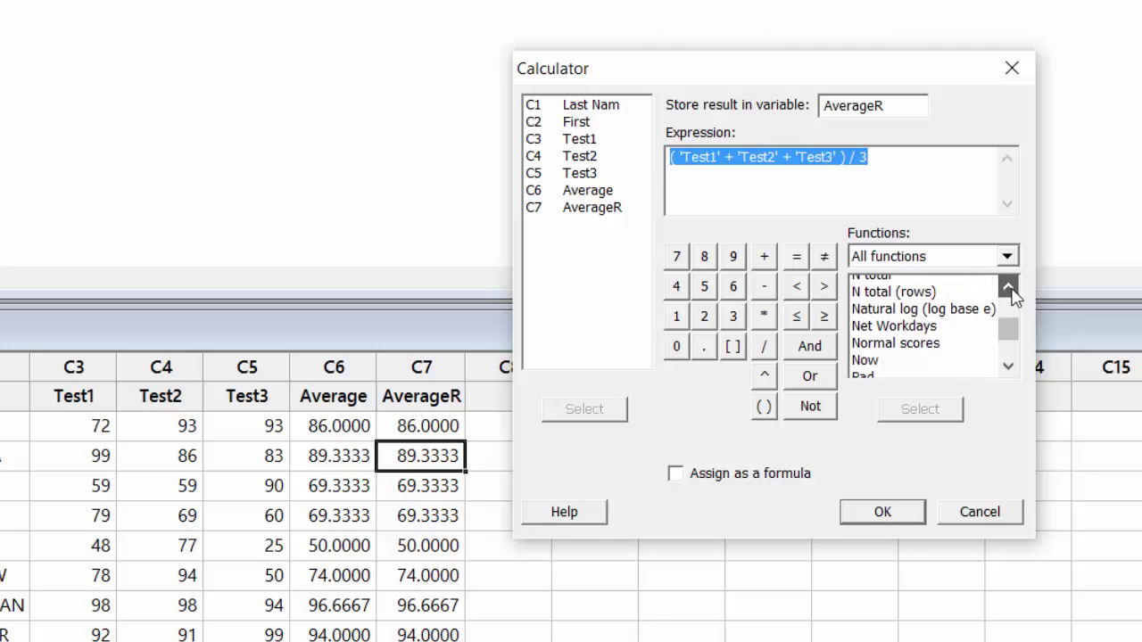
left_click(1012, 289)
left_click(1013, 290)
left_click(1013, 290)
left_click(1012, 289)
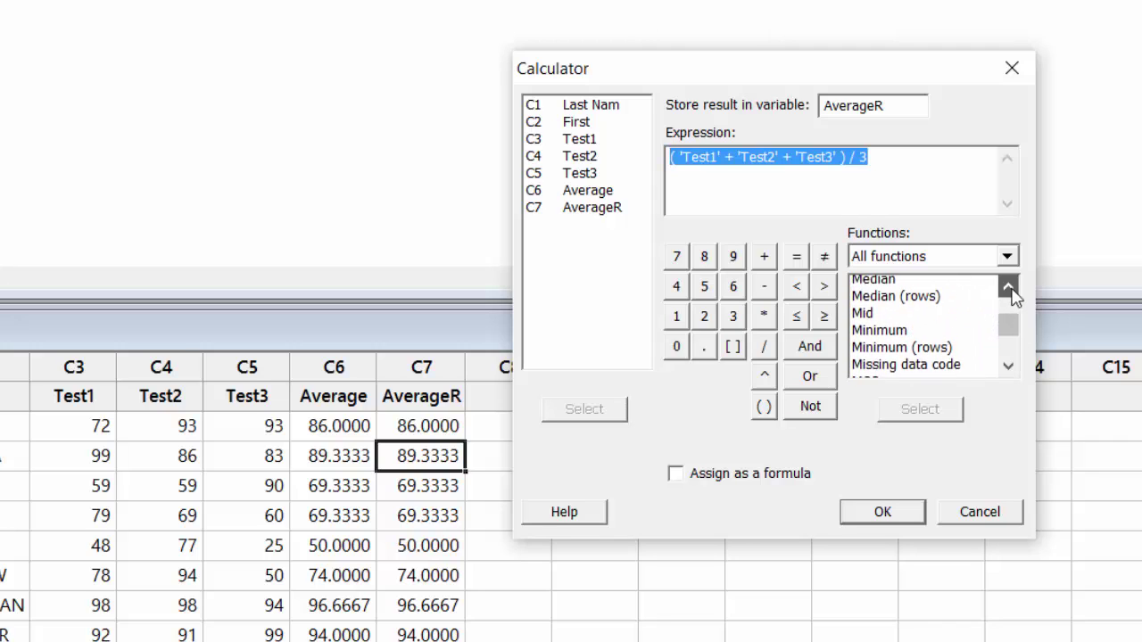
left_click(1012, 289)
left_click(1012, 289)
left_click(1011, 366)
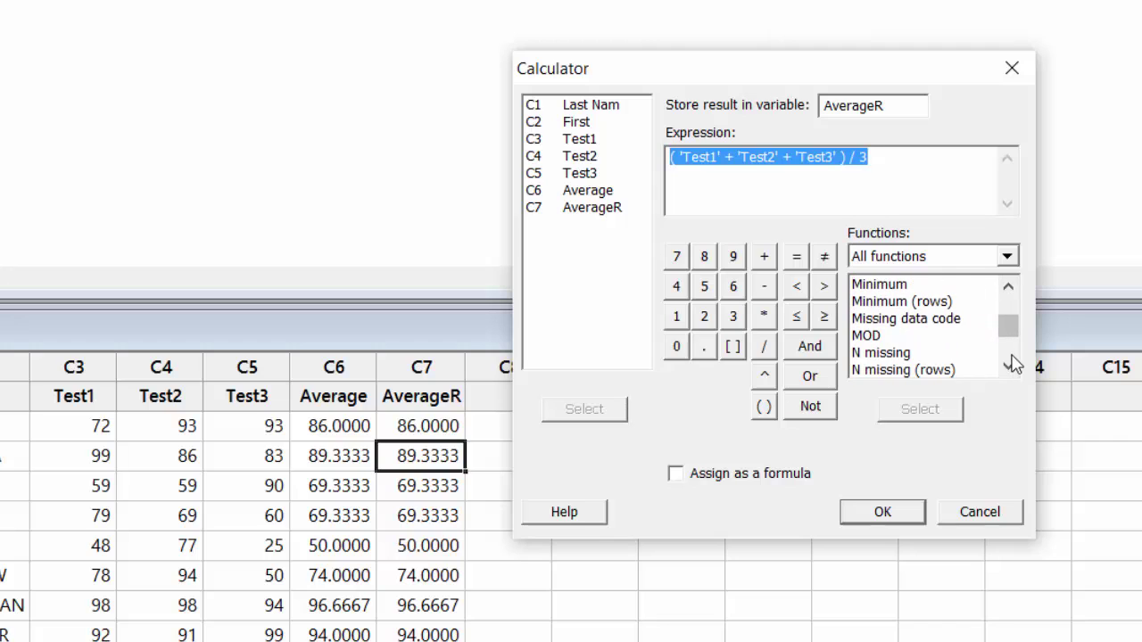
left_click(1011, 365)
left_click(1011, 366)
left_click(1011, 366)
left_click(1011, 367)
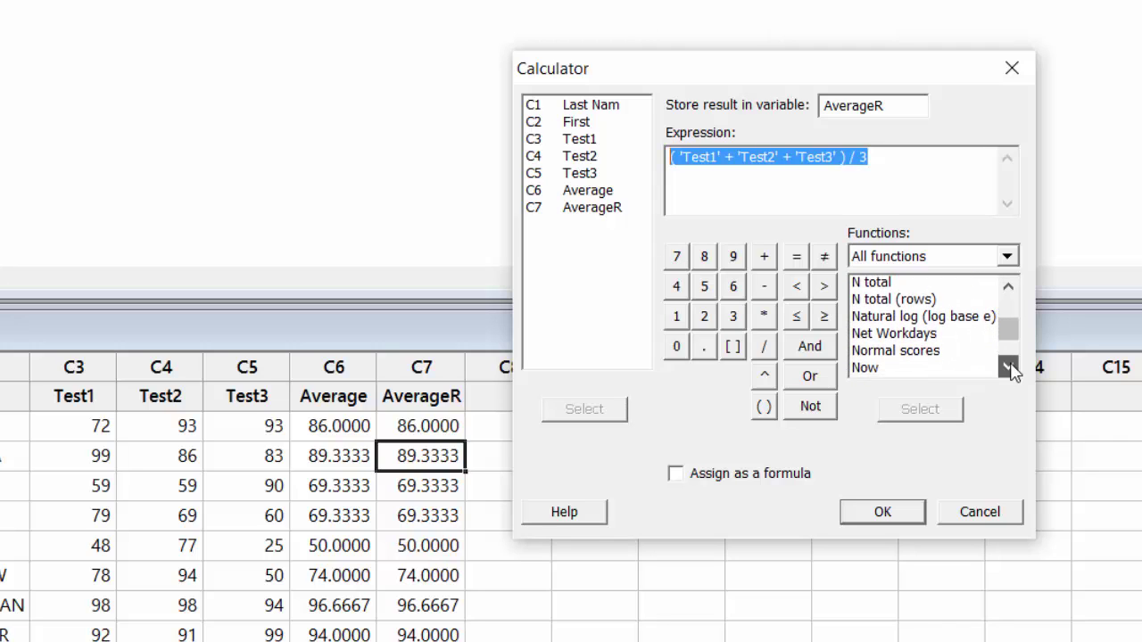
left_click(1011, 367)
left_click(1011, 366)
left_click(1011, 367)
left_click(1011, 367)
left_click(1011, 366)
left_click(1011, 366)
left_click(1011, 367)
left_click(1010, 367)
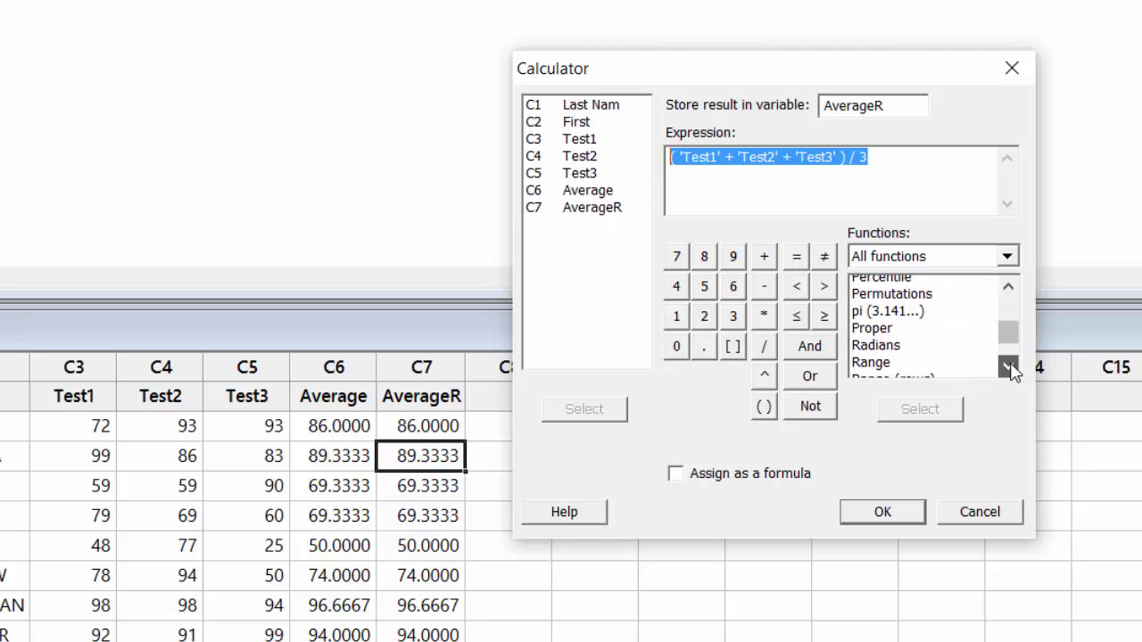
left_click(1009, 367)
left_click(1010, 366)
left_click(1009, 367)
left_click(1009, 367)
left_click(1009, 367)
left_click(1010, 367)
left_click(1010, 366)
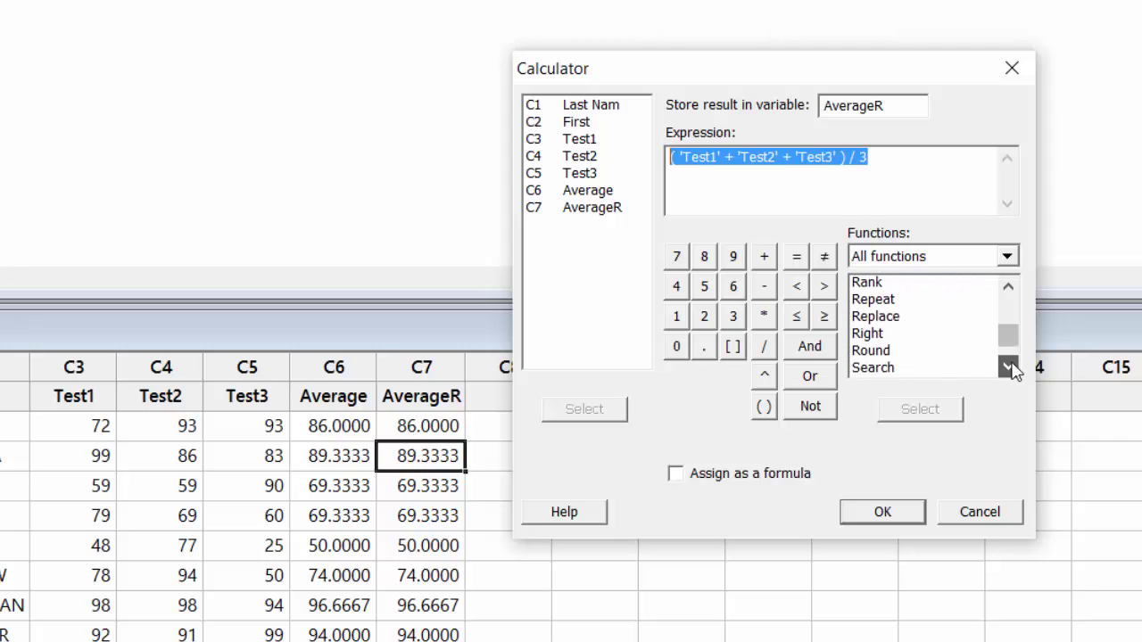
left_click(1009, 366)
left_click(1009, 367)
left_click(890, 321)
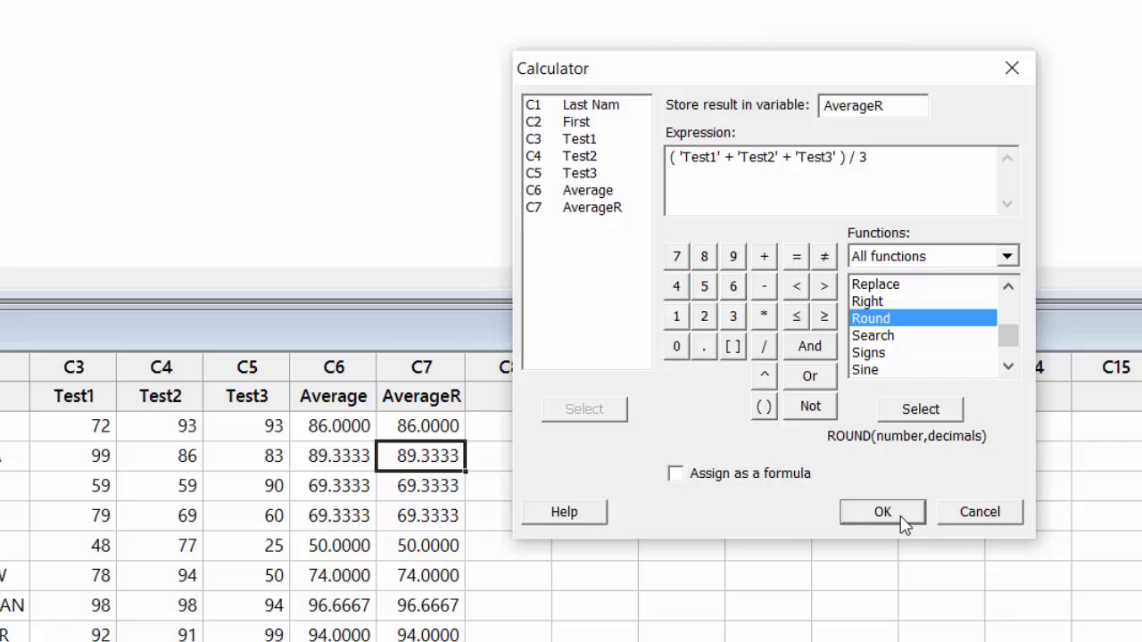
scroll(936, 412, "up", 1)
- Wrap the expression in ROUND and replace the decimals placeholder with 1
left_click(936, 412)
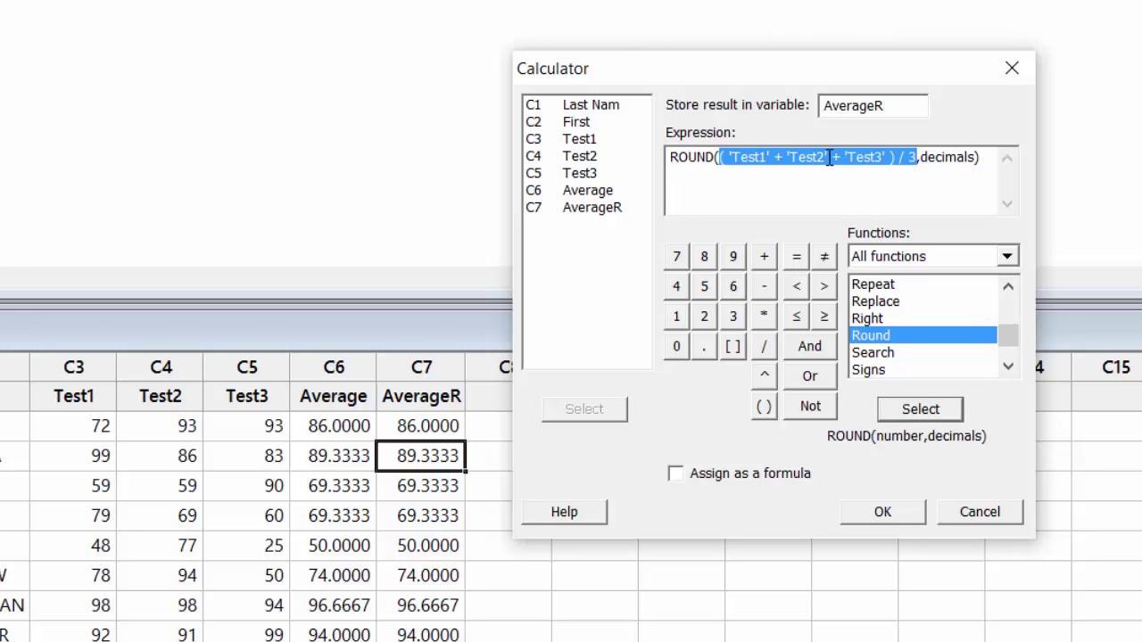
left_click(707, 157)
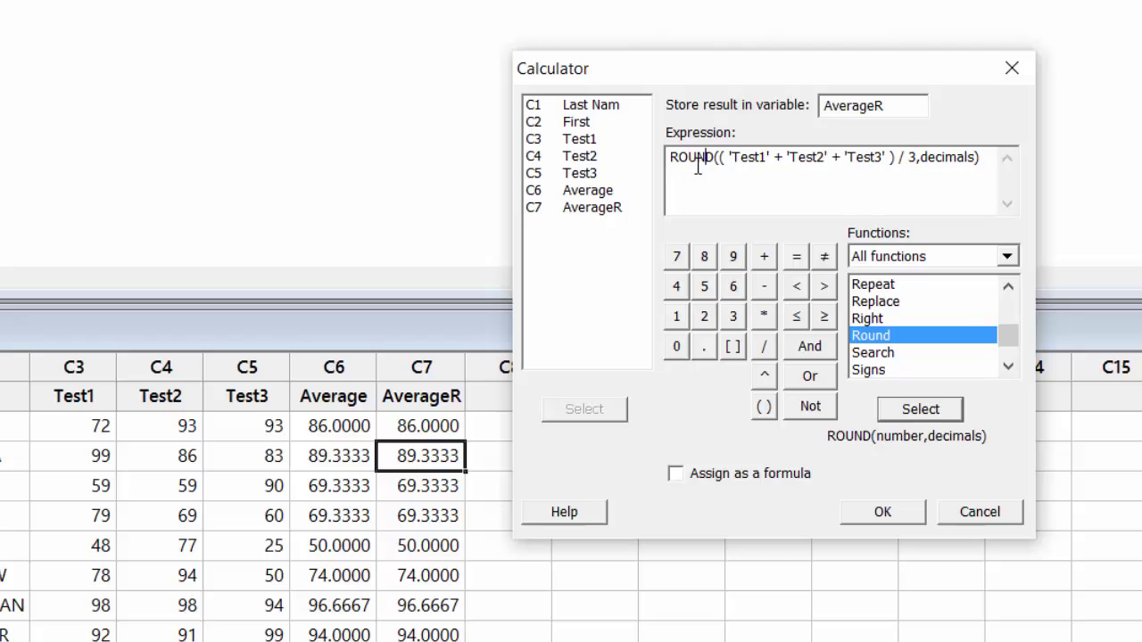
left_click_drag(714, 157, 665, 166)
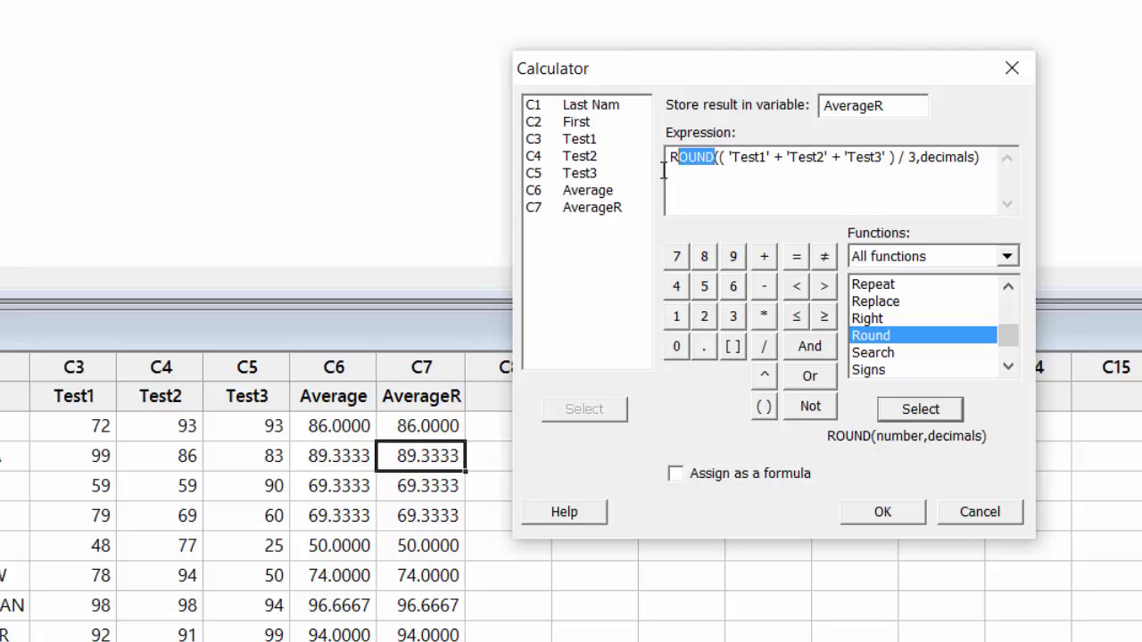
left_click(977, 161)
key("BackSpace")
key("BackSpace")
key("BackSpace")
key("BackSpace")
key("BackSpace")
key("BackSpace")
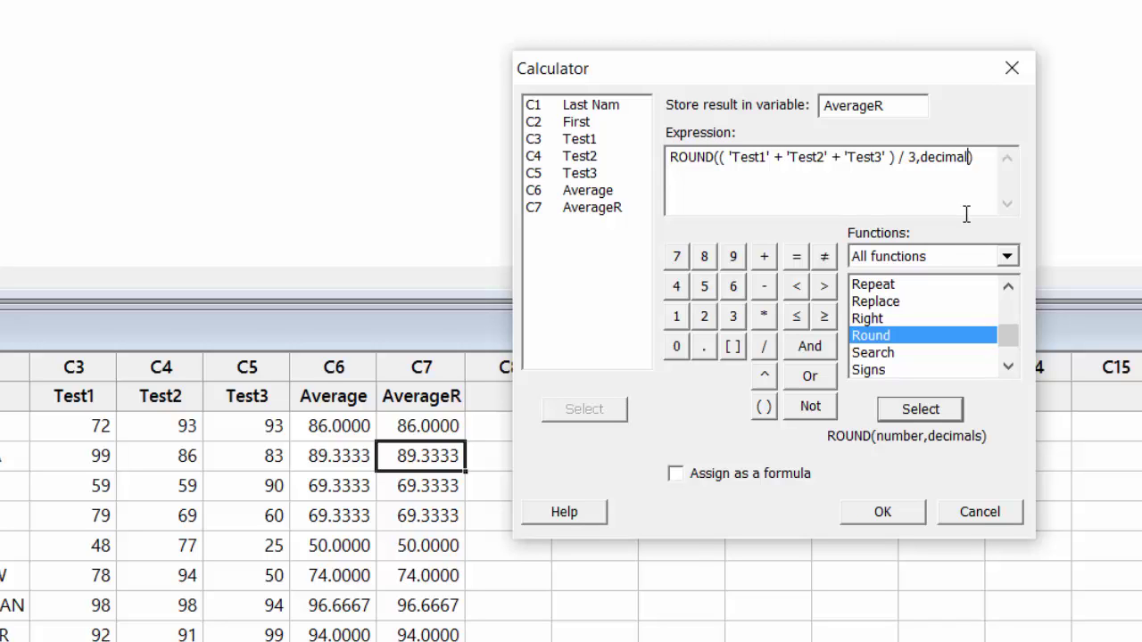
key("BackSpace")
key("BackSpace")
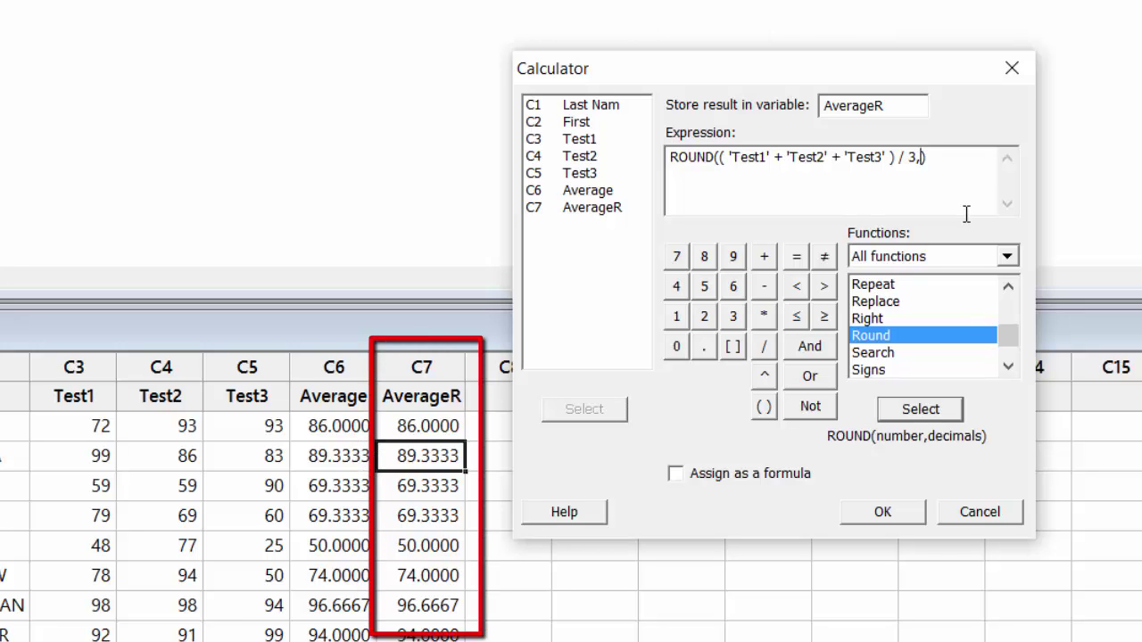
type("1")
- Apply the rounded calculation and compare AverageR (e.g. 96.7) with the other columns
left_click(873, 522)
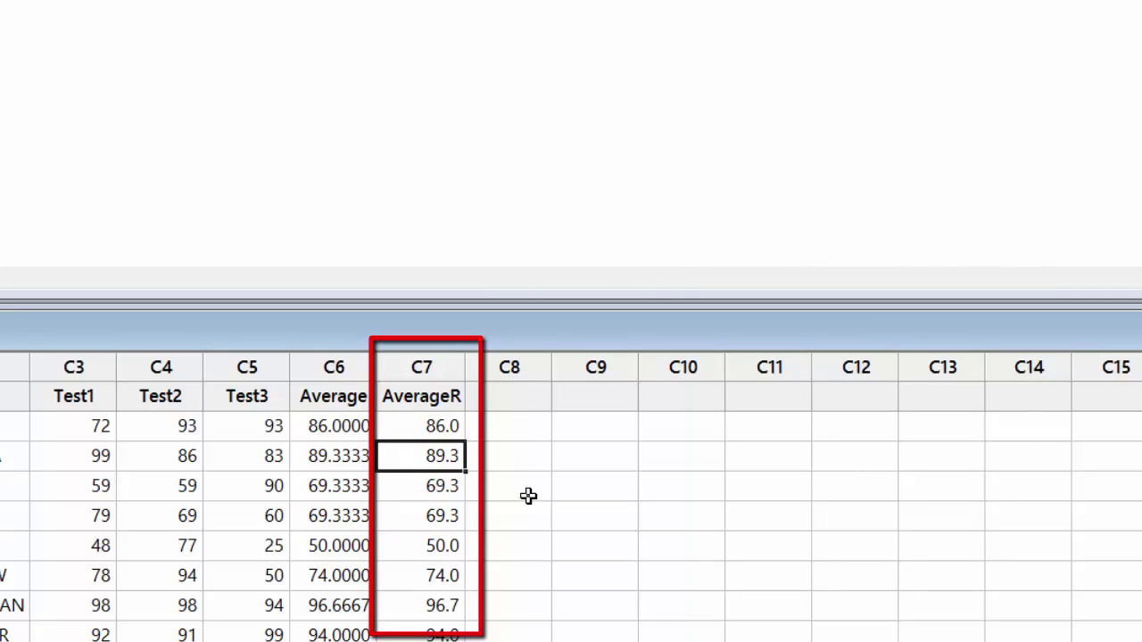
left_click(439, 368)
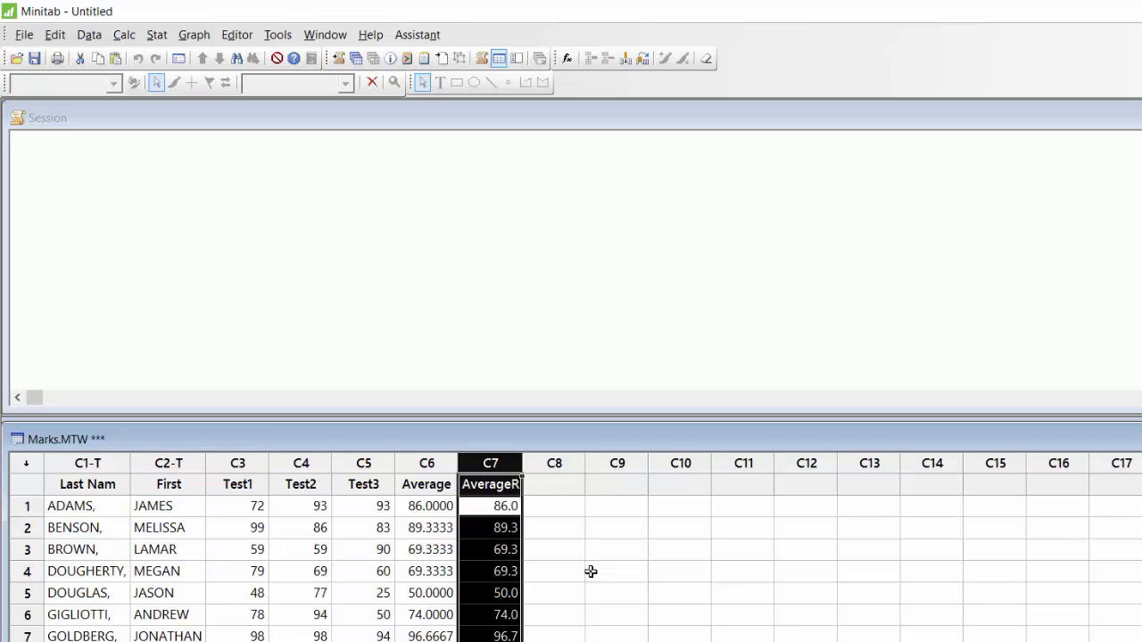
left_click(239, 457)
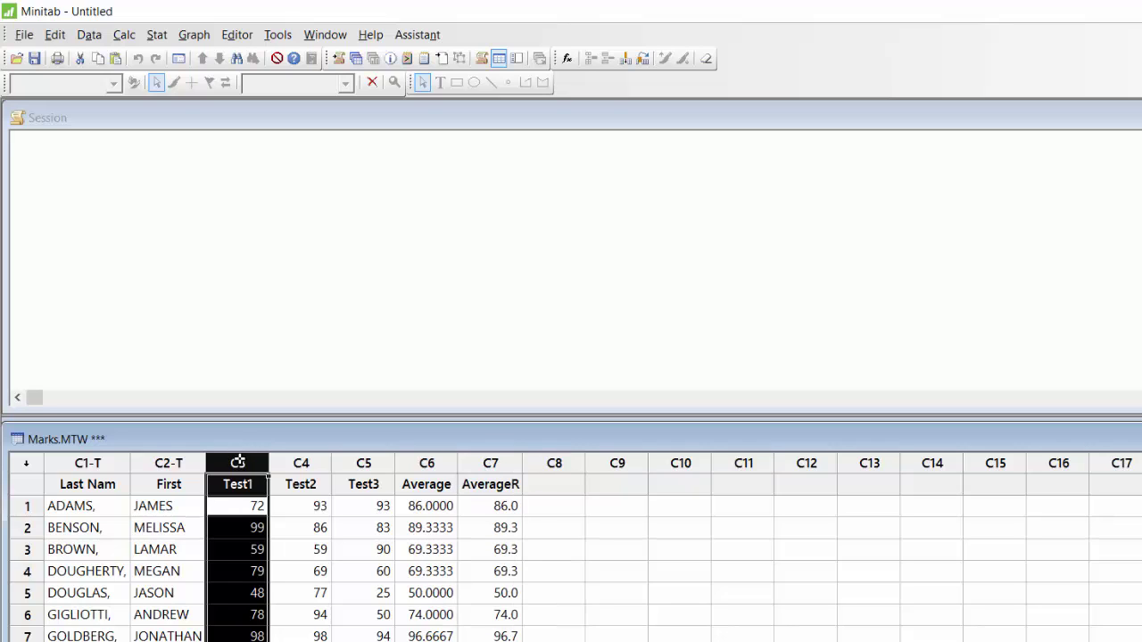